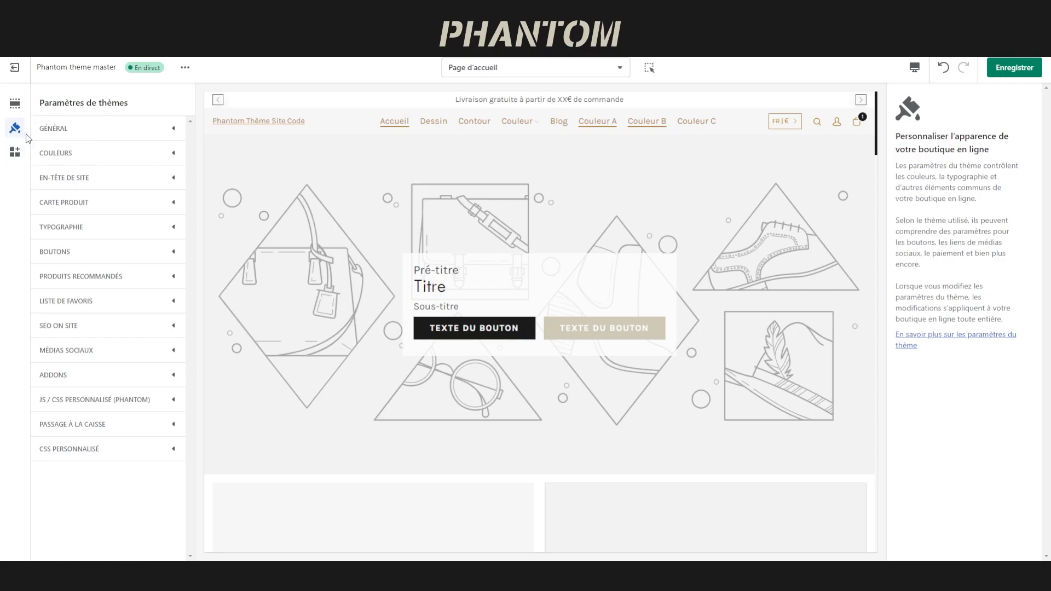
# Open the En-tête de site theme settings and try the Texte navigation icon display, returning it to Icône.
pyautogui.click(75, 179)
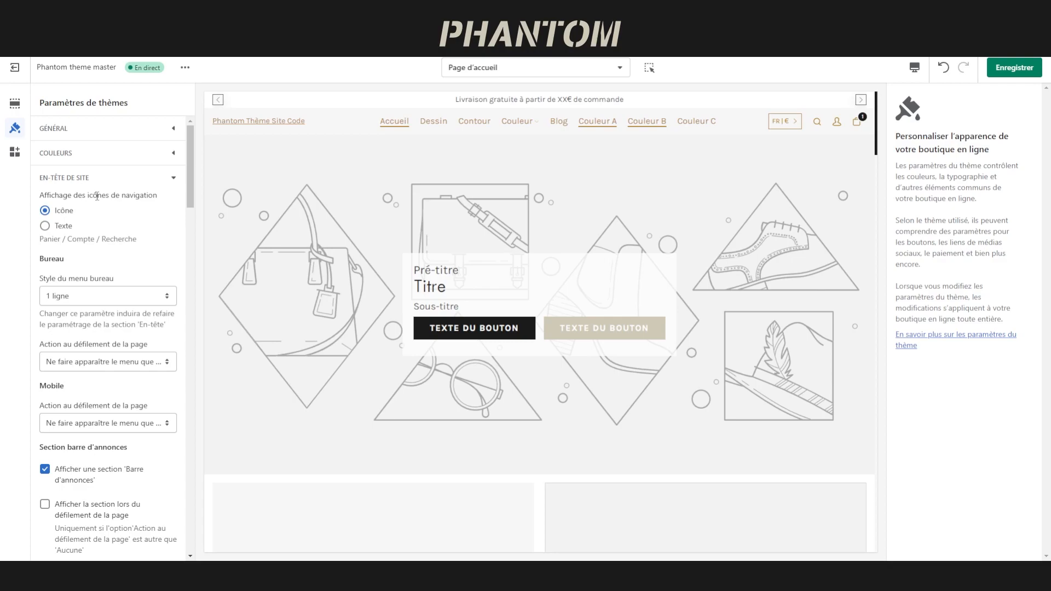
pyautogui.click(63, 222)
pyautogui.click(63, 213)
# Review the available options for the desktop menu style.
pyautogui.scroll(-1, 67, 236)
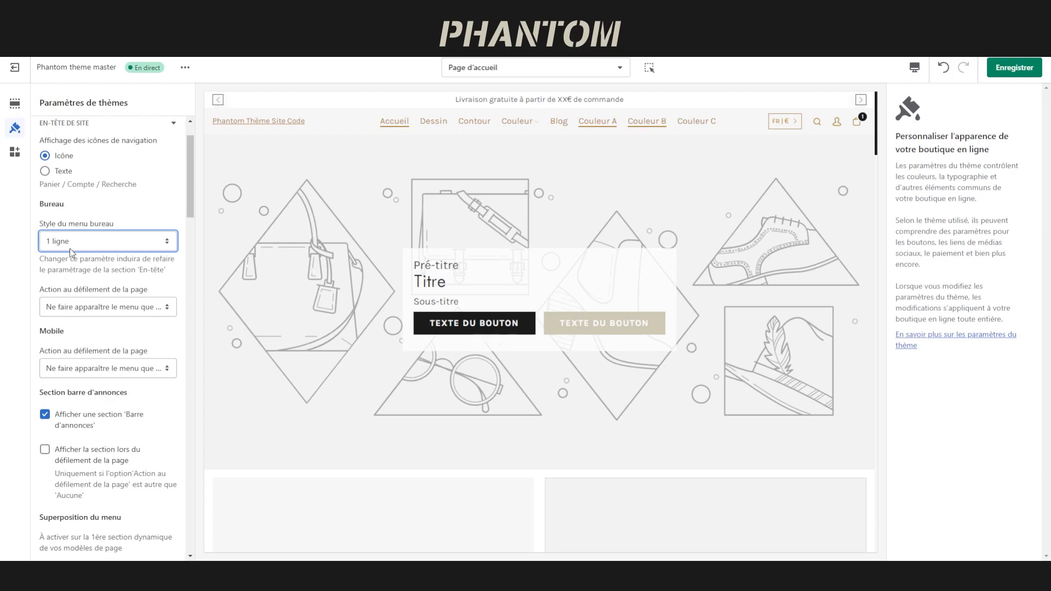
pyautogui.press('Down')
pyautogui.press('Down')
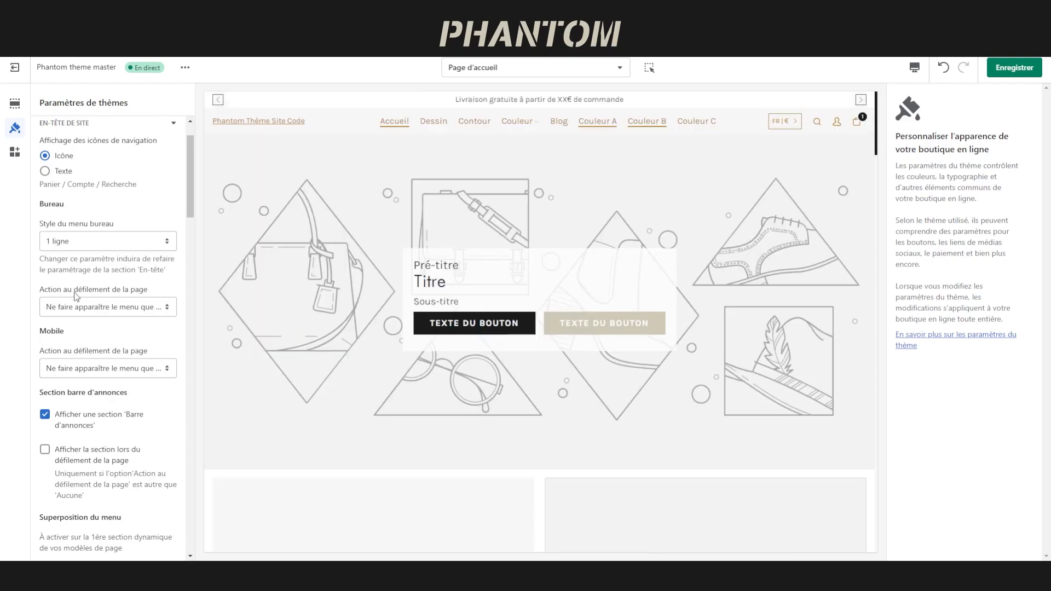
# Try Fixer le menu en haut de page as the desktop page-scroll action and check it by scrolling the preview.
pyautogui.click(79, 308)
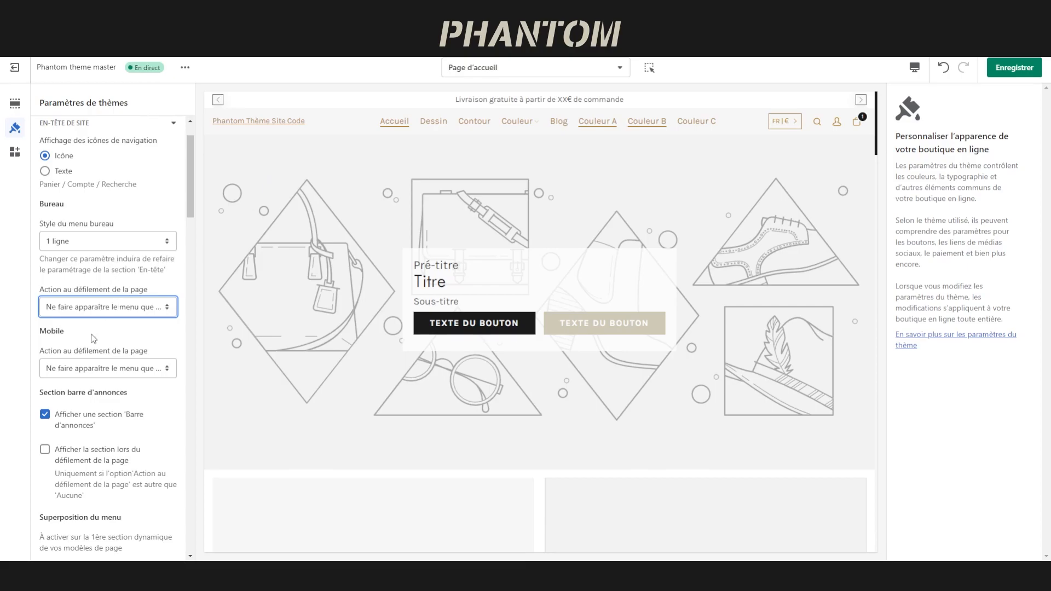
pyautogui.press('Up')
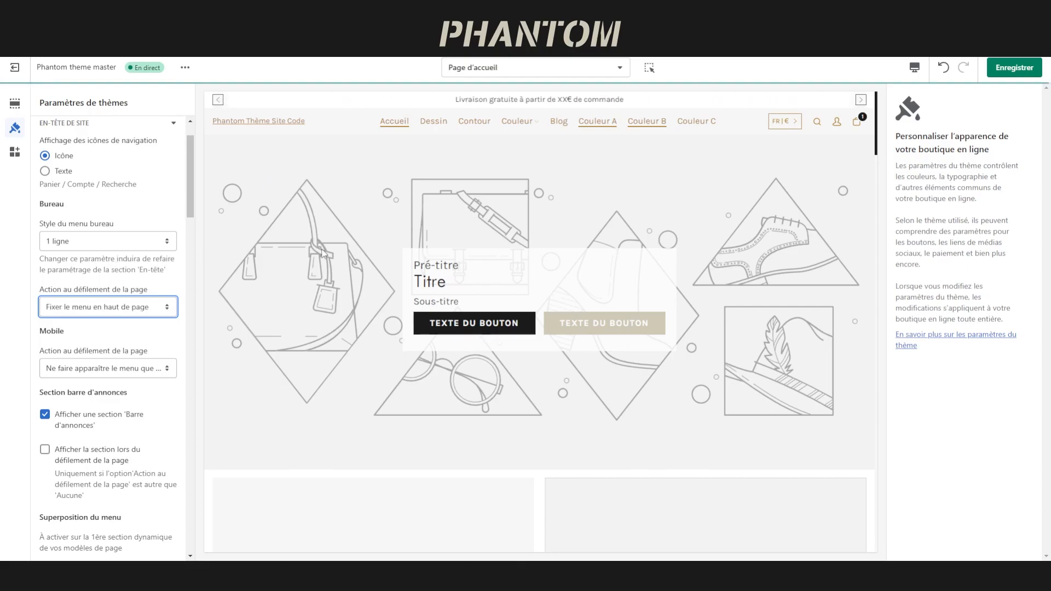
pyautogui.scroll(-7, 323, 253)
pyautogui.scroll(6, 323, 253)
pyautogui.scroll(-3, 322, 245)
pyautogui.scroll(3, 321, 245)
# Set the desktop page-scroll action to the "Ne faire apparaître le menu que ..." option and test it by scrolling the preview.
pyautogui.press('Down')
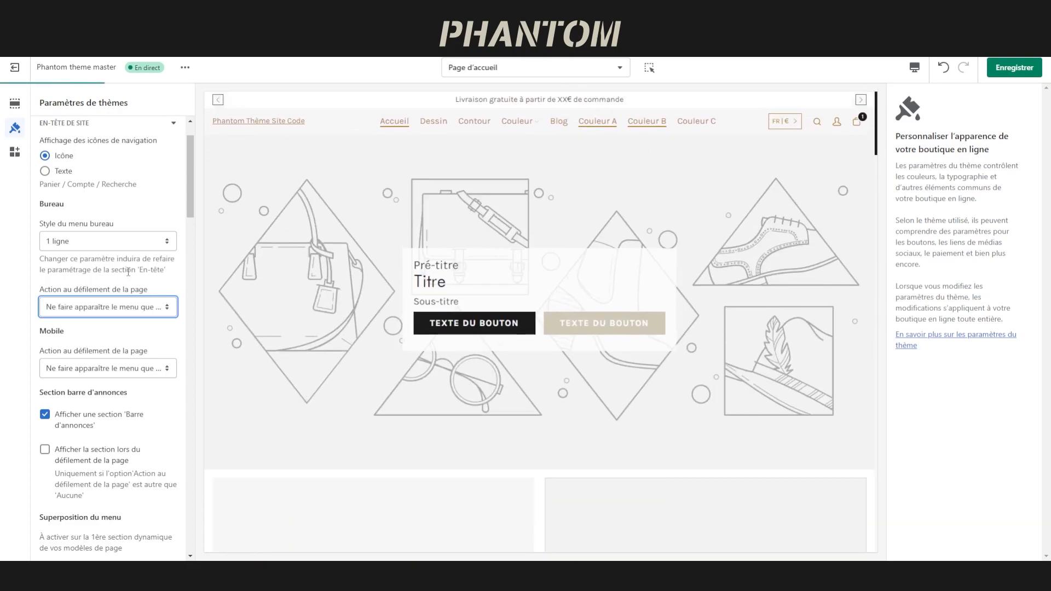
pyautogui.scroll(-8, 336, 244)
pyautogui.scroll(4, 336, 244)
pyautogui.scroll(-3, 337, 244)
pyautogui.scroll(5, 336, 243)
pyautogui.scroll(-1, 76, 277)
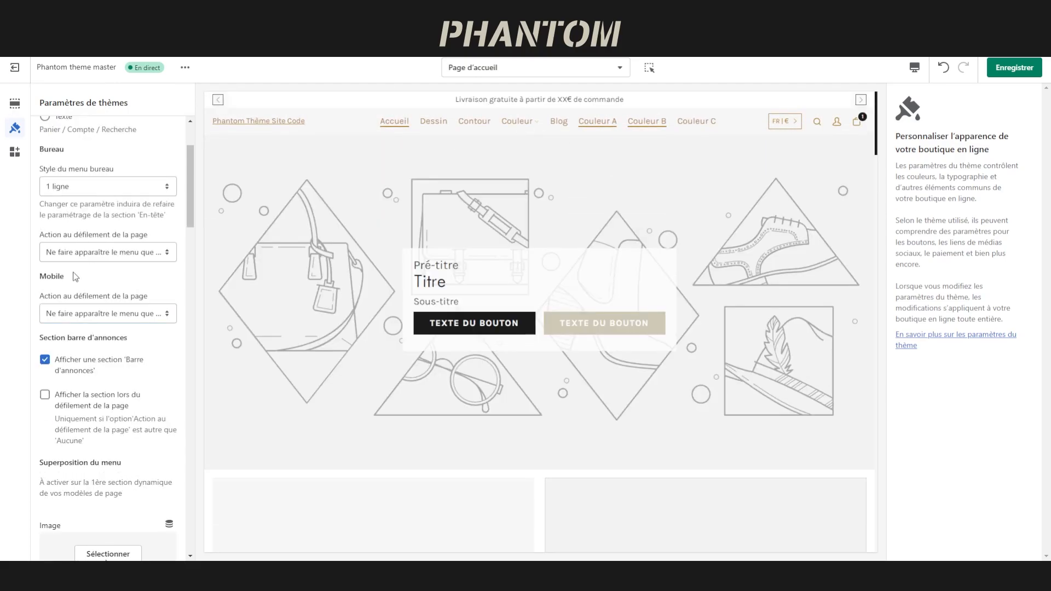
# Try showing the announcement bar section during page scroll and check it in the home page preview.
pyautogui.scroll(-1, 82, 339)
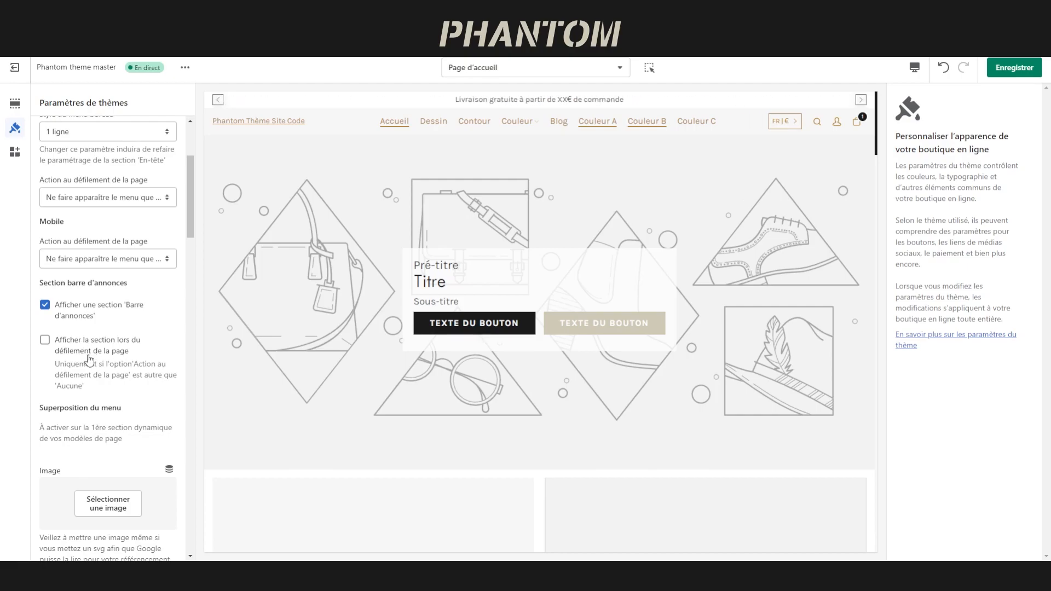
pyautogui.click(87, 356)
pyautogui.scroll(-4, 304, 334)
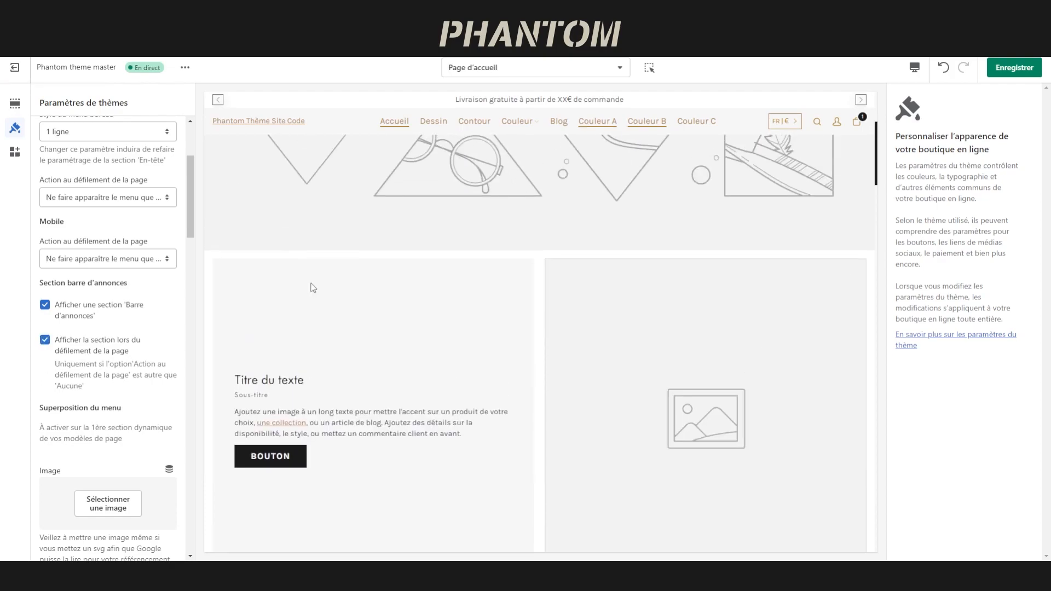
pyautogui.scroll(-3, 314, 288)
pyautogui.scroll(2, 313, 284)
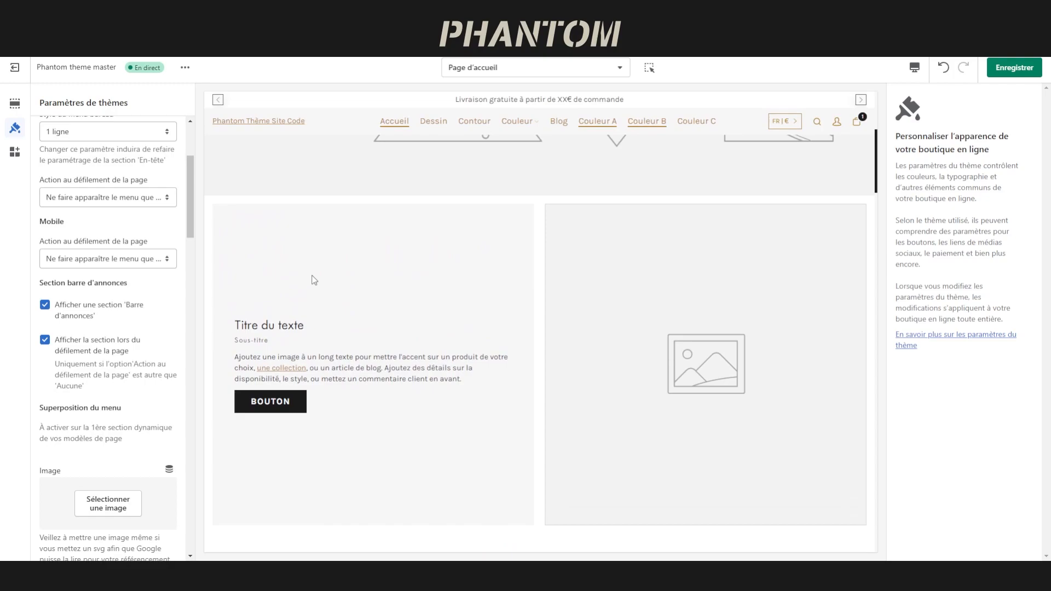
# Try overlaying the En-tête section on the home page's Diaporama section.
pyautogui.scroll(-5, 109, 186)
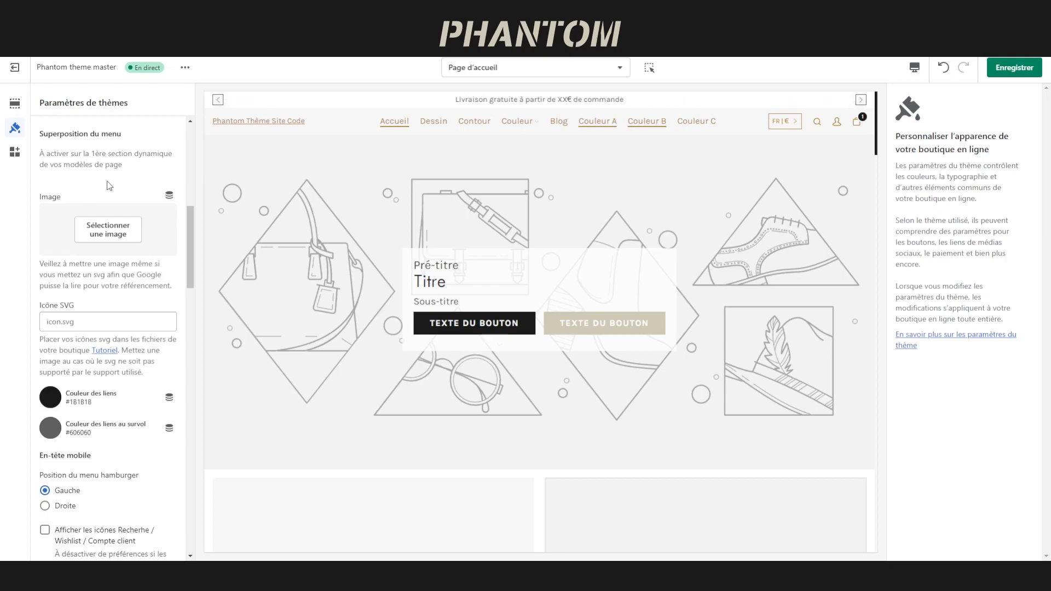
pyautogui.click(15, 104)
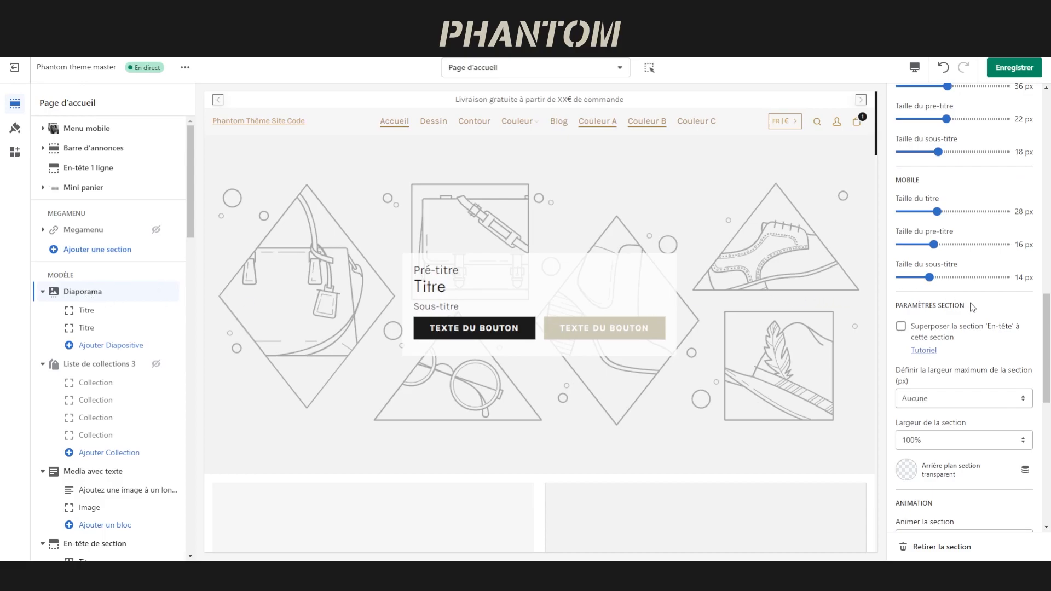
pyautogui.click(975, 333)
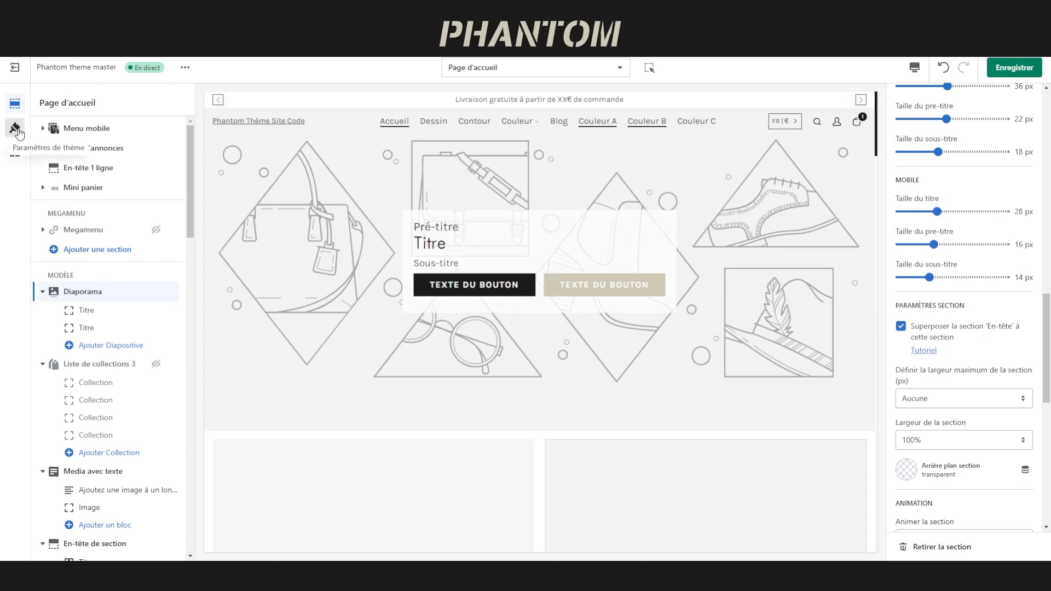
# In the mobile header theme settings, set the hamburger menu position to Droite and toggle the search, wishlist and customer account icons.
pyautogui.click(15, 130)
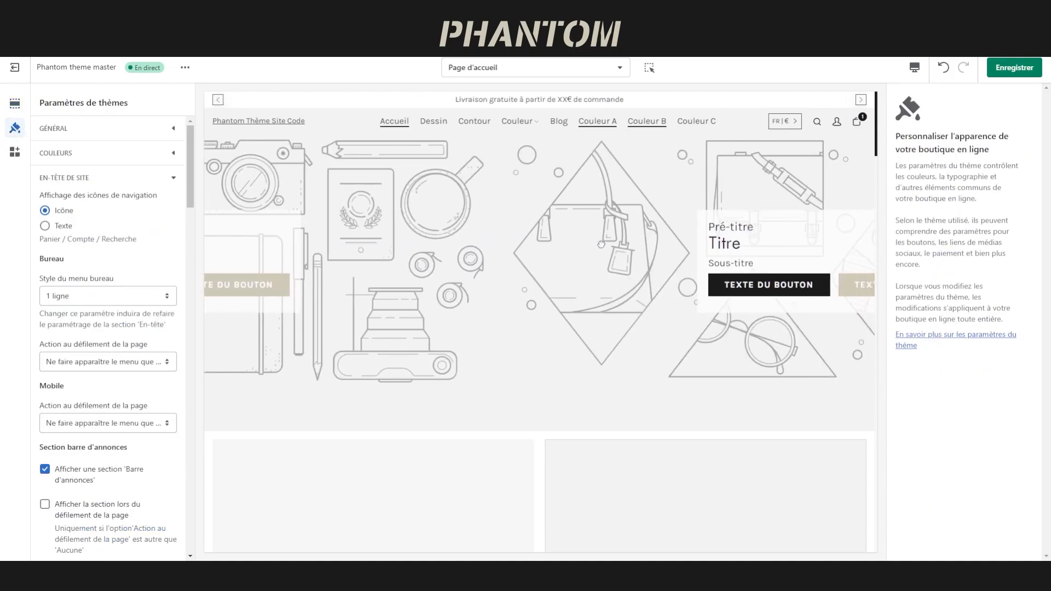
pyautogui.scroll(-8, 59, 152)
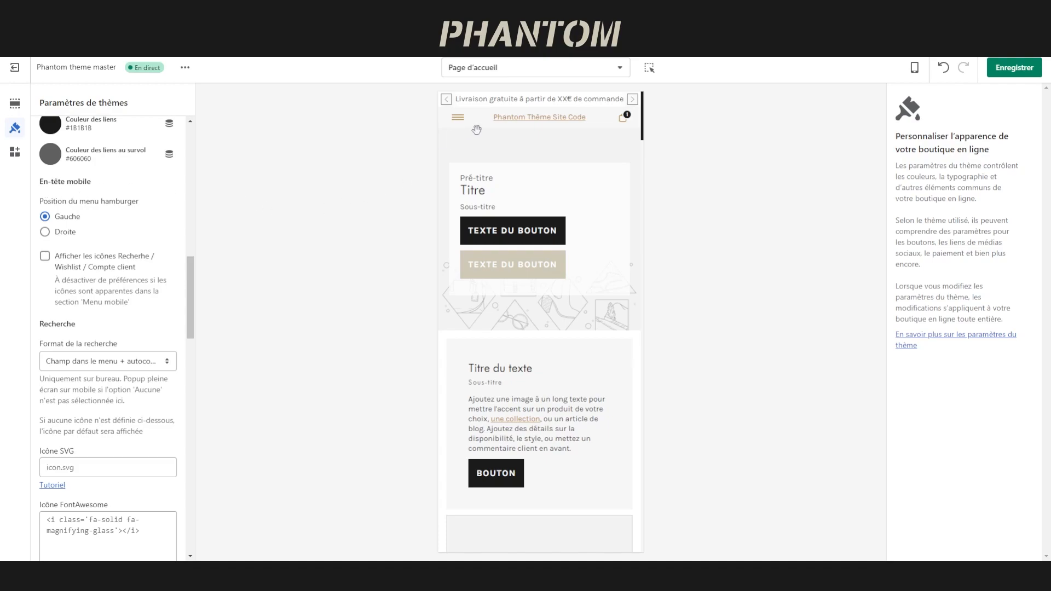
pyautogui.click(66, 232)
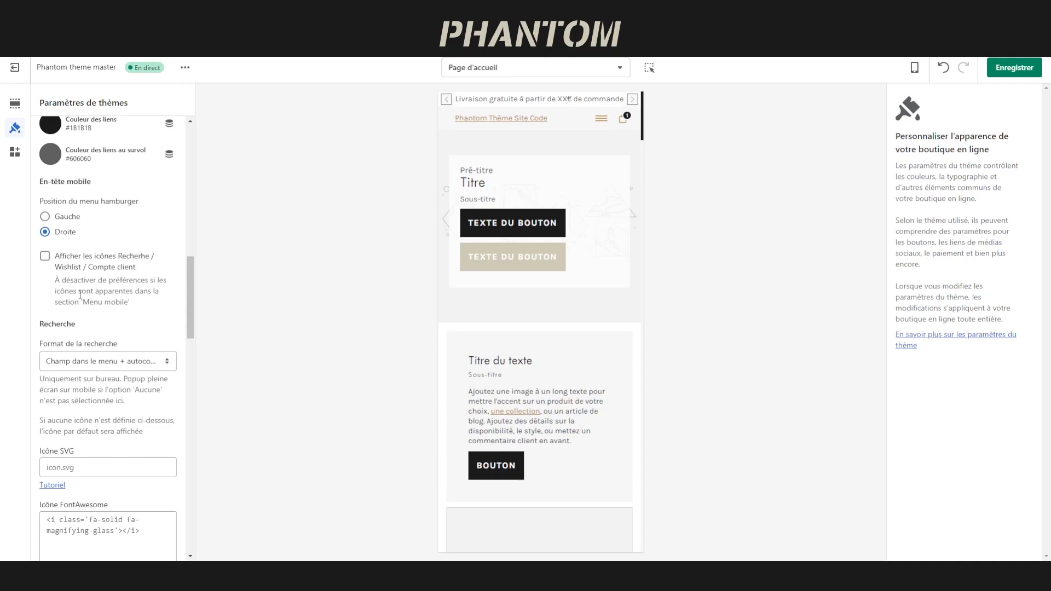
pyautogui.click(80, 261)
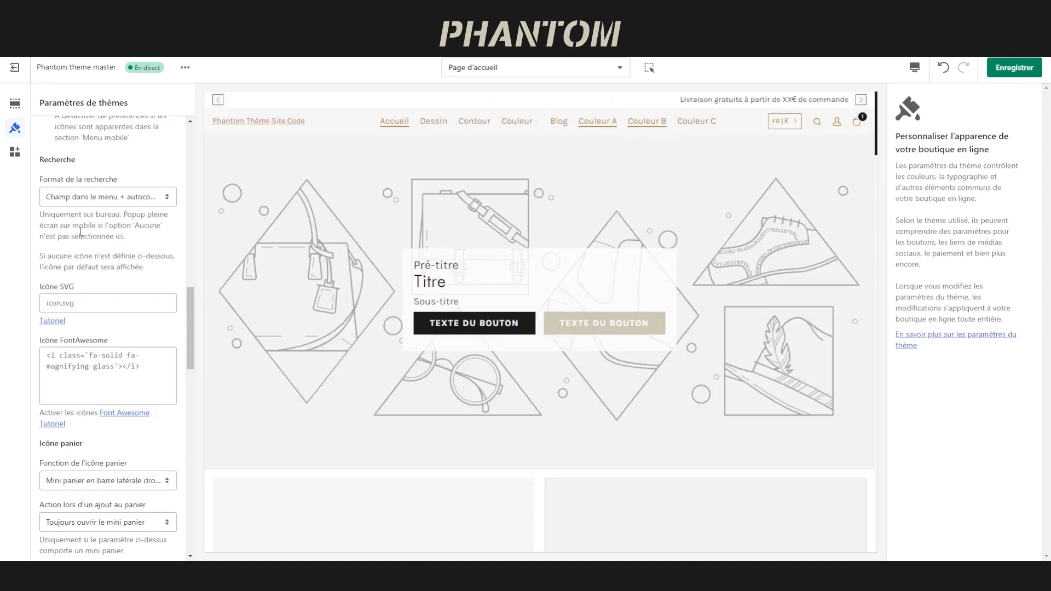
# Try the search format with a field in the menu plus autocompletion by searching the preview for "stylo".
pyautogui.click(82, 196)
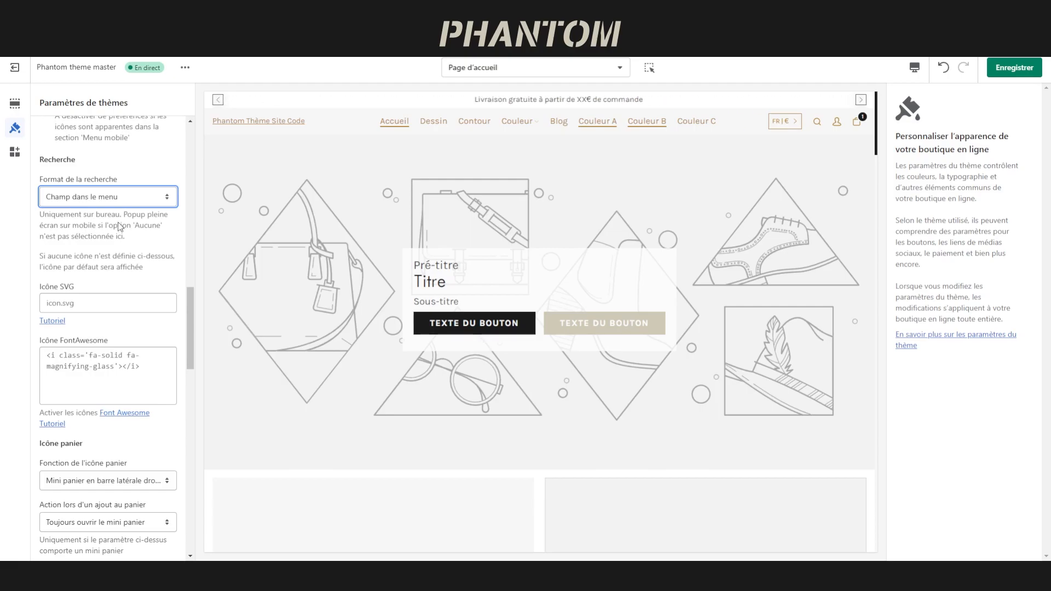
pyautogui.click(817, 122)
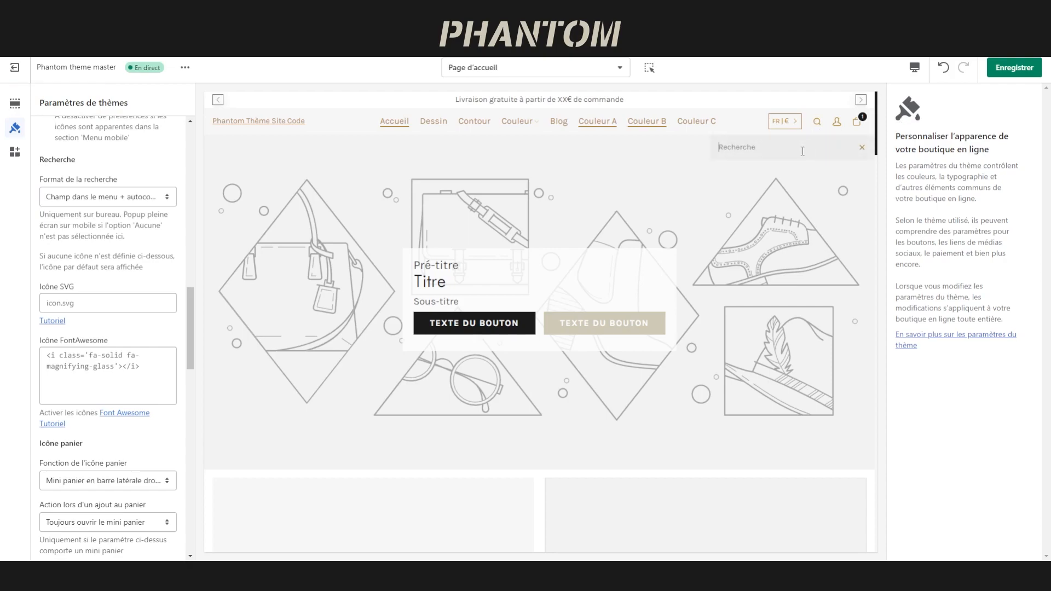
pyautogui.write('stylo')
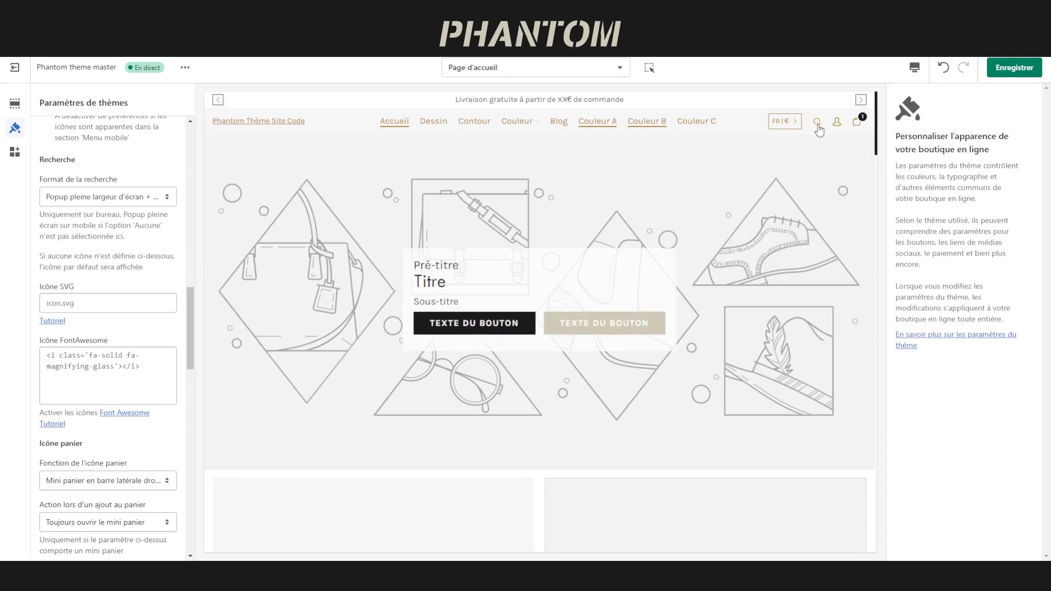
# Use the full-screen-width popup search format and test it by searching the preview for "stylo".
pyautogui.click(816, 124)
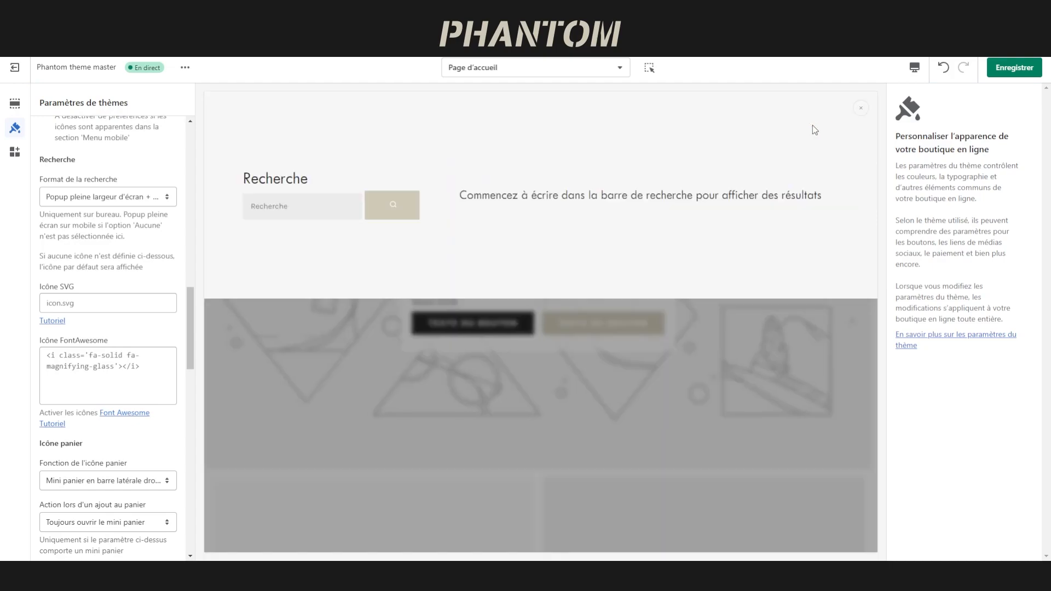
pyautogui.click(314, 209)
pyautogui.write('stylo')
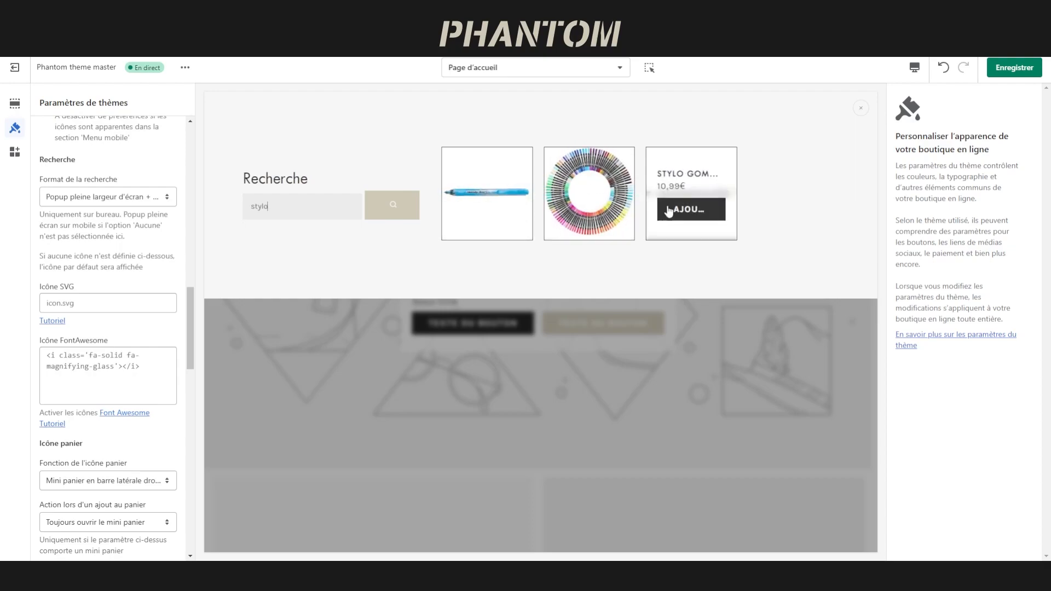
pyautogui.click(669, 212)
# Set the cart icon function to Mini panier en popup and open the options for the add-to-cart action.
pyautogui.scroll(-1, 80, 226)
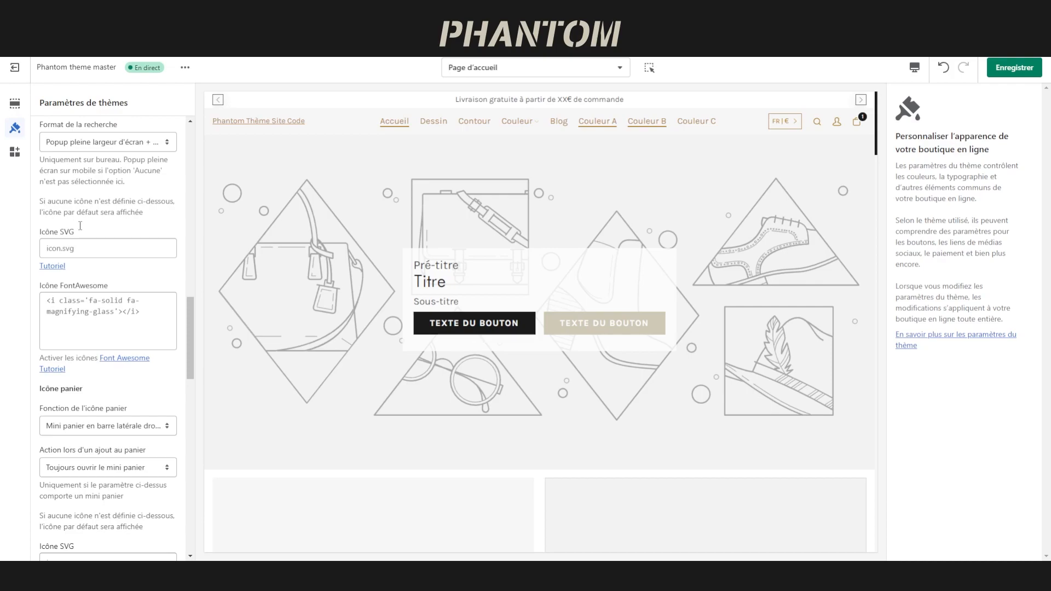
pyautogui.scroll(-4, 80, 226)
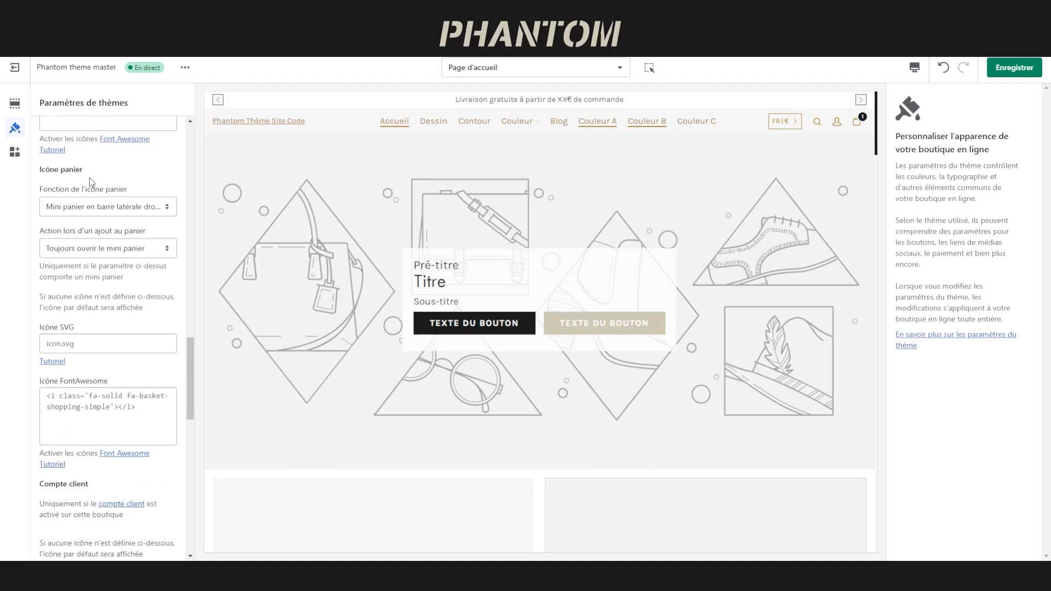
pyautogui.click(96, 210)
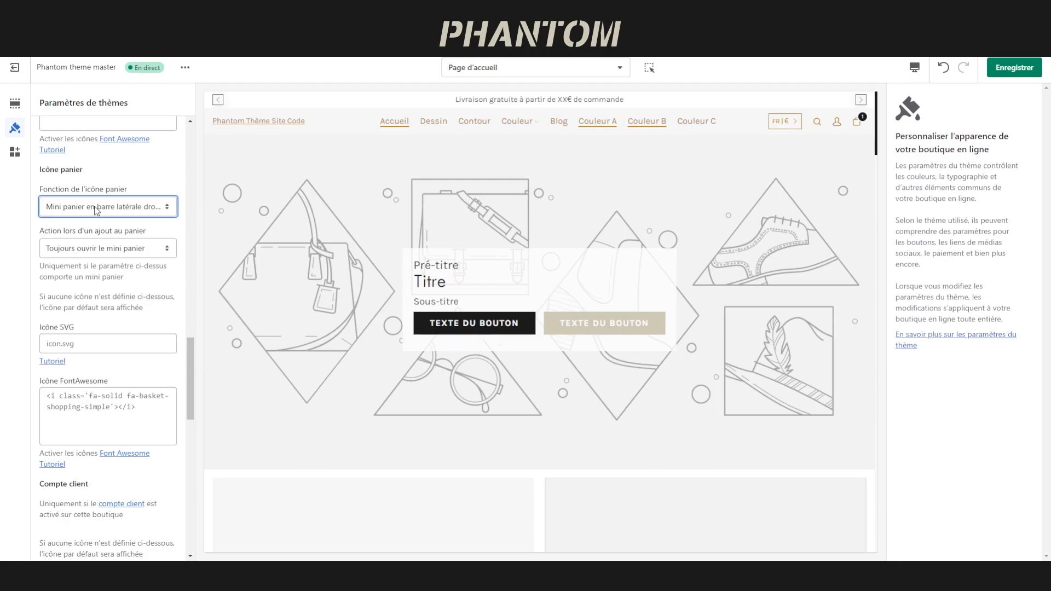
pyautogui.press('Down')
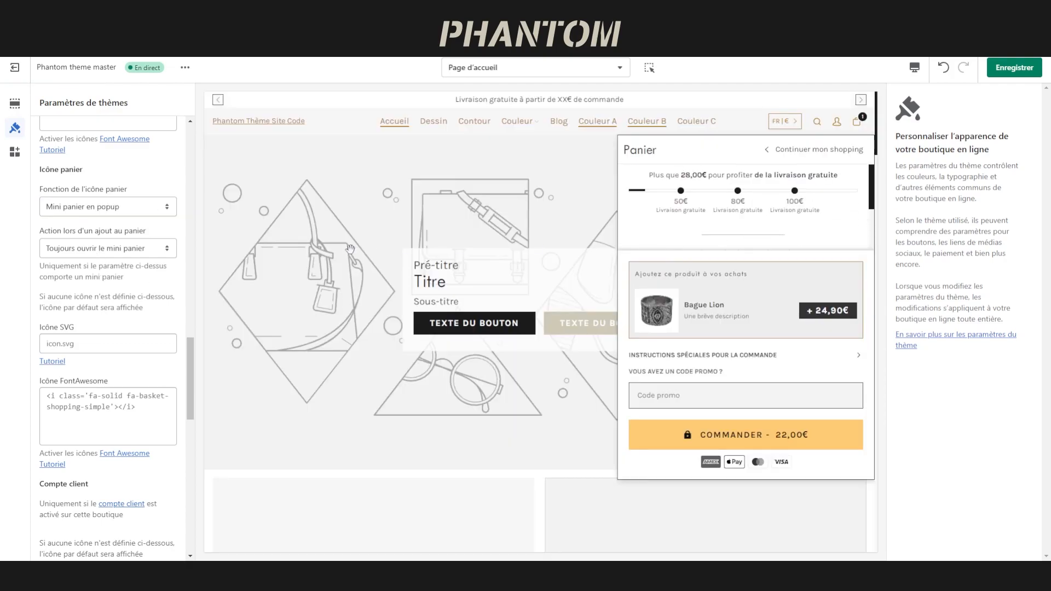
pyautogui.click(78, 250)
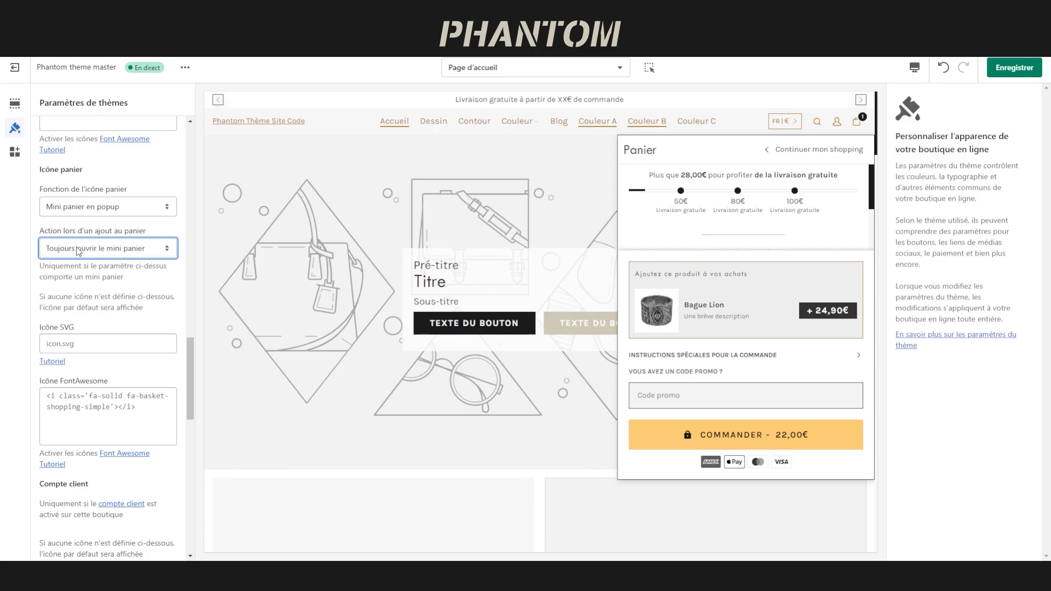
# Enable the currency selector in the multi-currency settings.
pyautogui.scroll(-2, 126, 229)
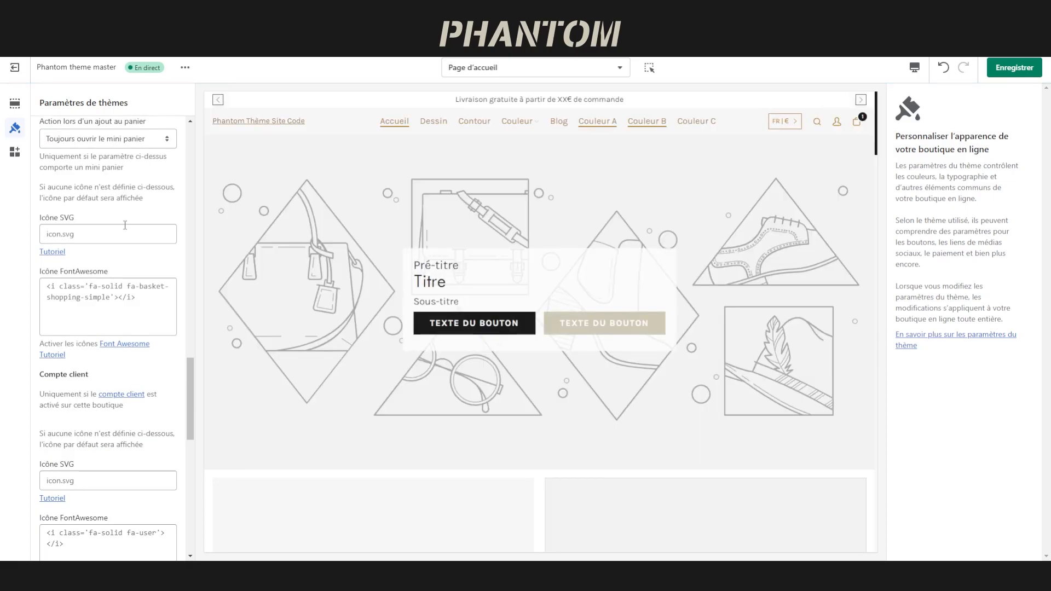
pyautogui.scroll(-3, 125, 225)
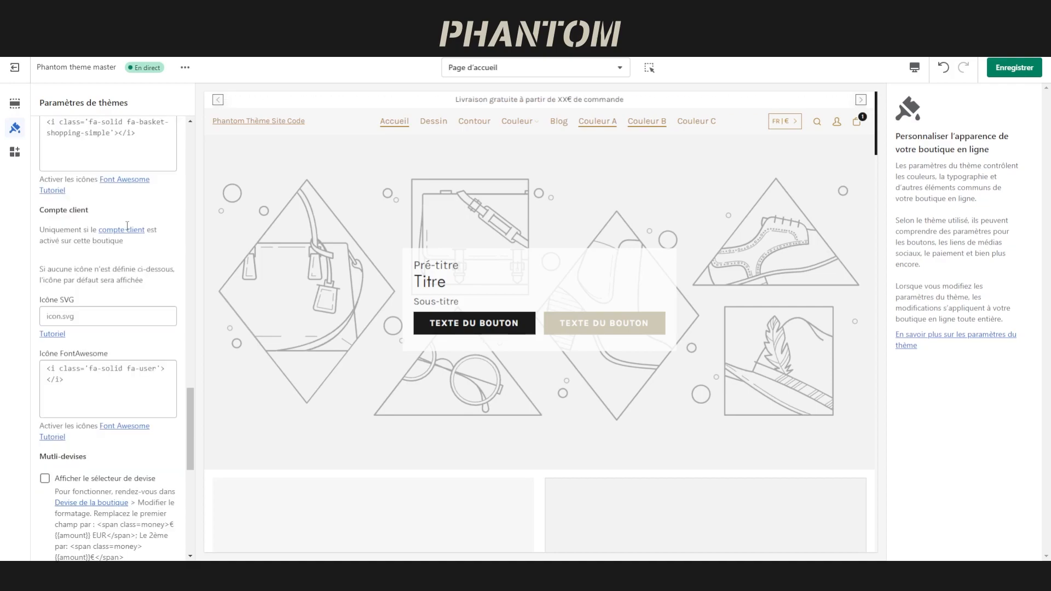
pyautogui.scroll(-5, 127, 226)
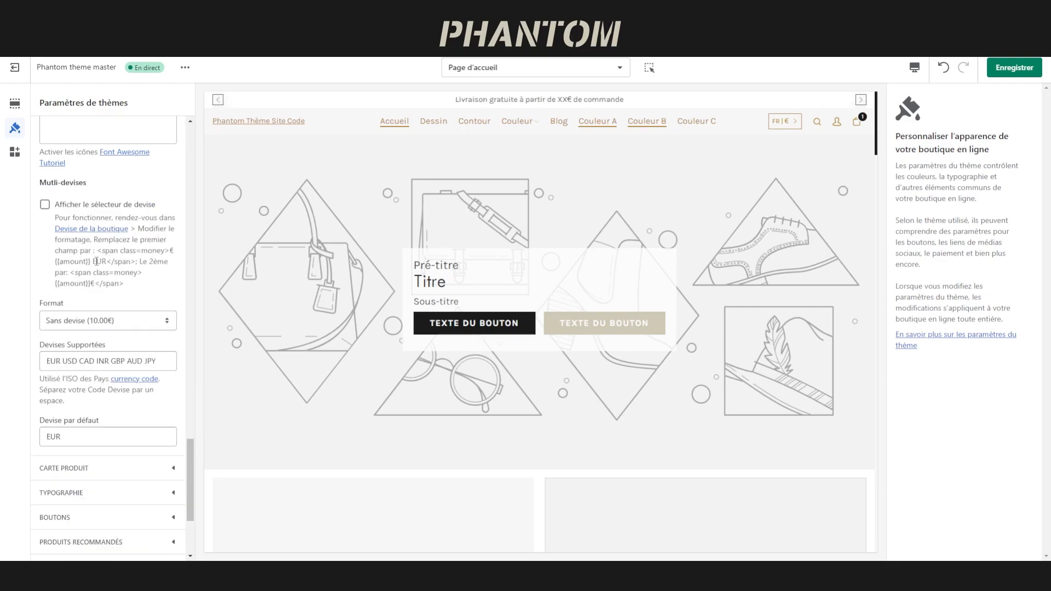
pyautogui.click(45, 205)
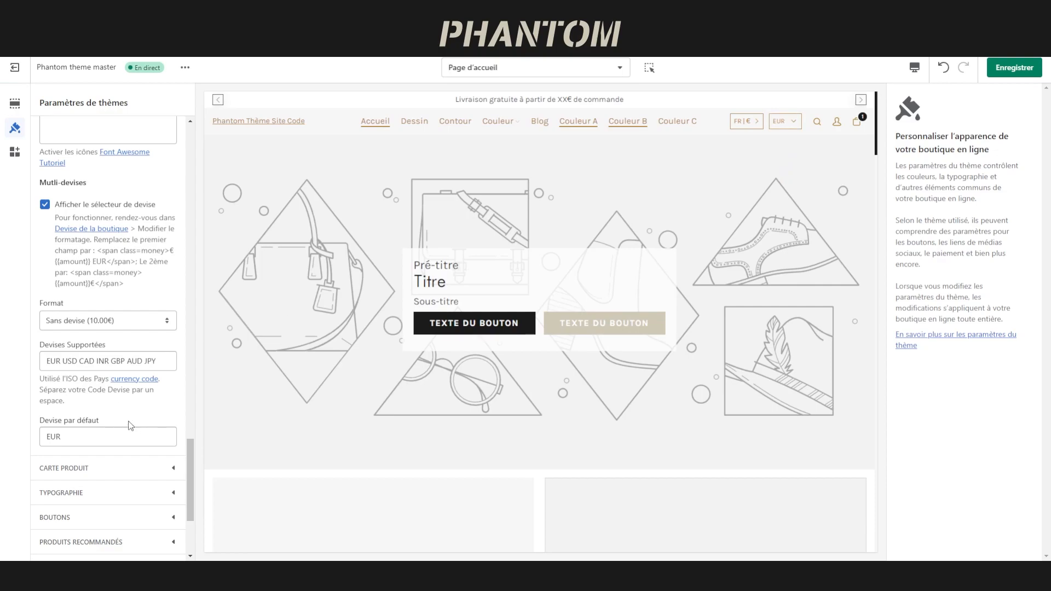
# Review the supported currencies field and the currency format options.
pyautogui.moveTo(158, 361); pyautogui.dragTo(37, 376)
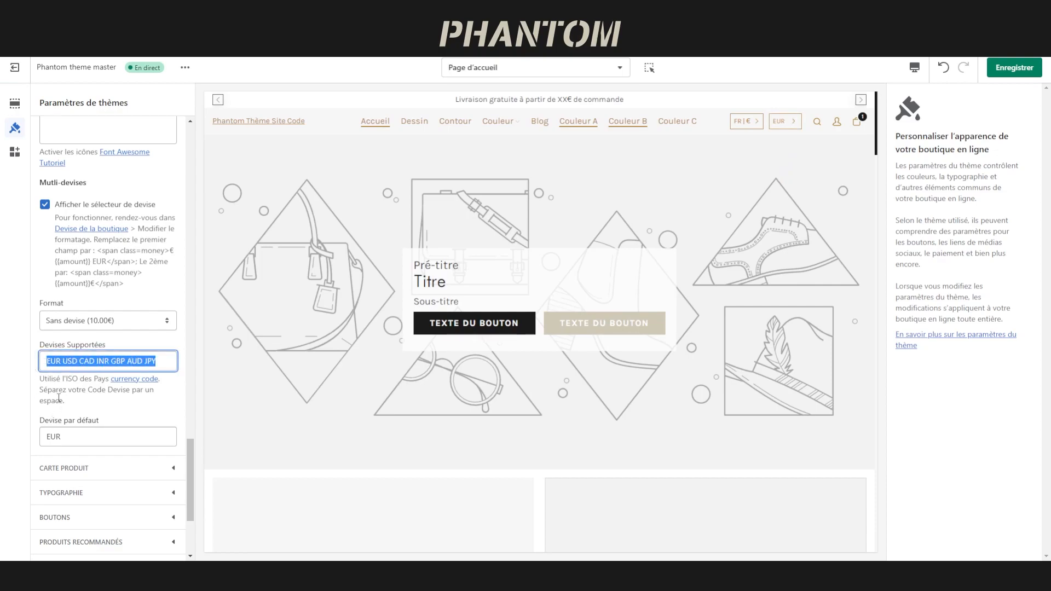
pyautogui.click(59, 398)
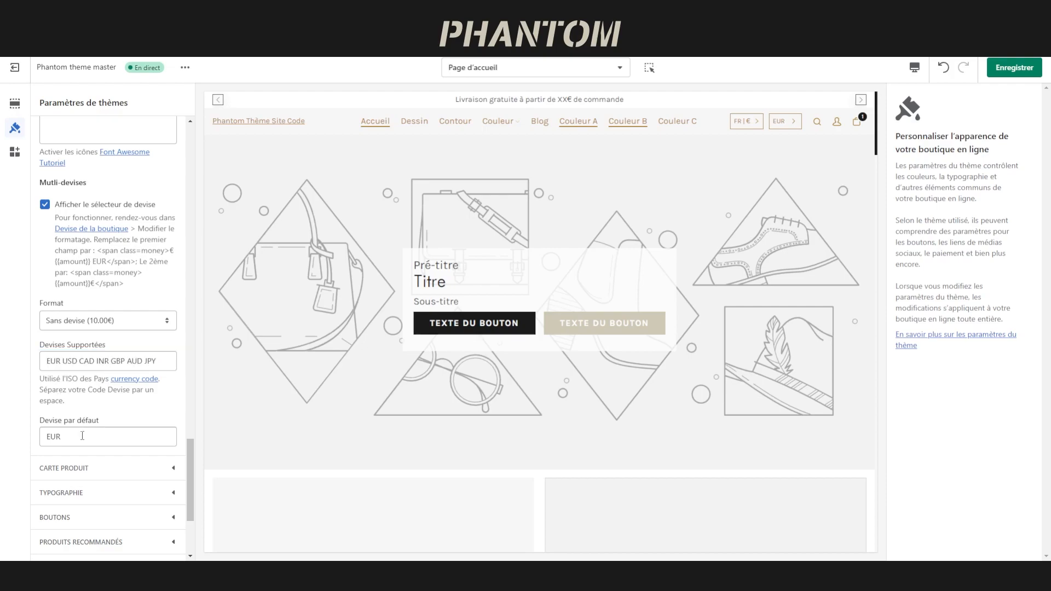
pyautogui.click(104, 320)
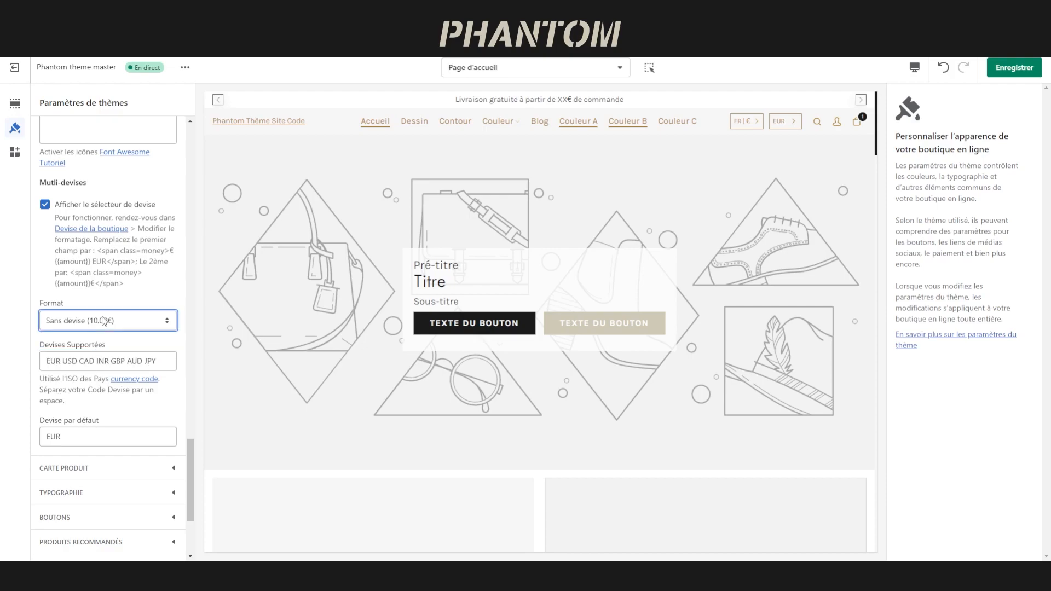
pyautogui.click(101, 278)
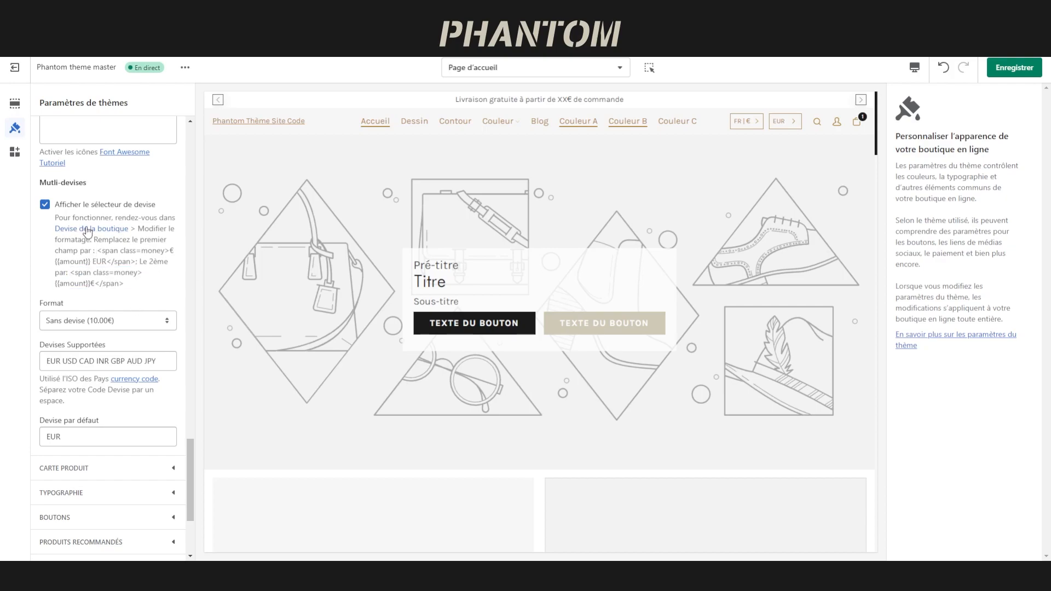
# Open the store currency settings linked from the multi-currency help text and display the currency formatting fields.
pyautogui.click(87, 230)
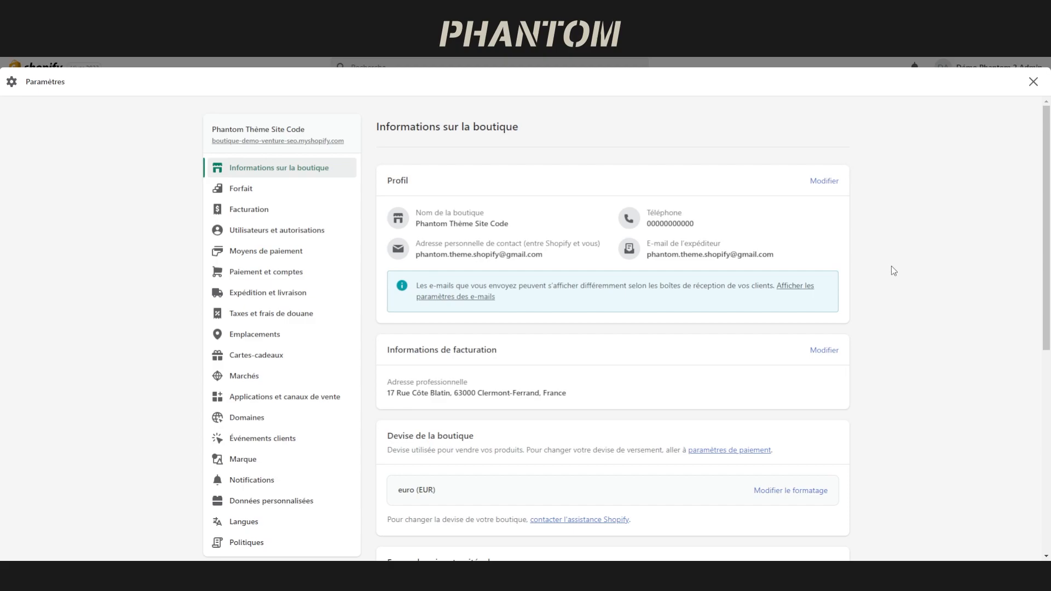
pyautogui.scroll(-4, 894, 268)
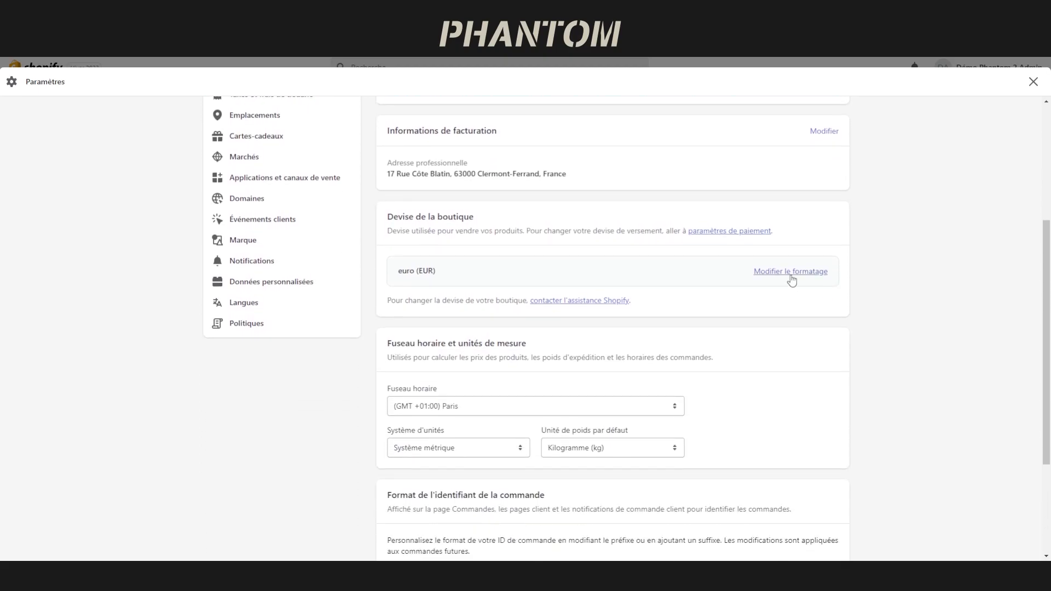
pyautogui.click(791, 272)
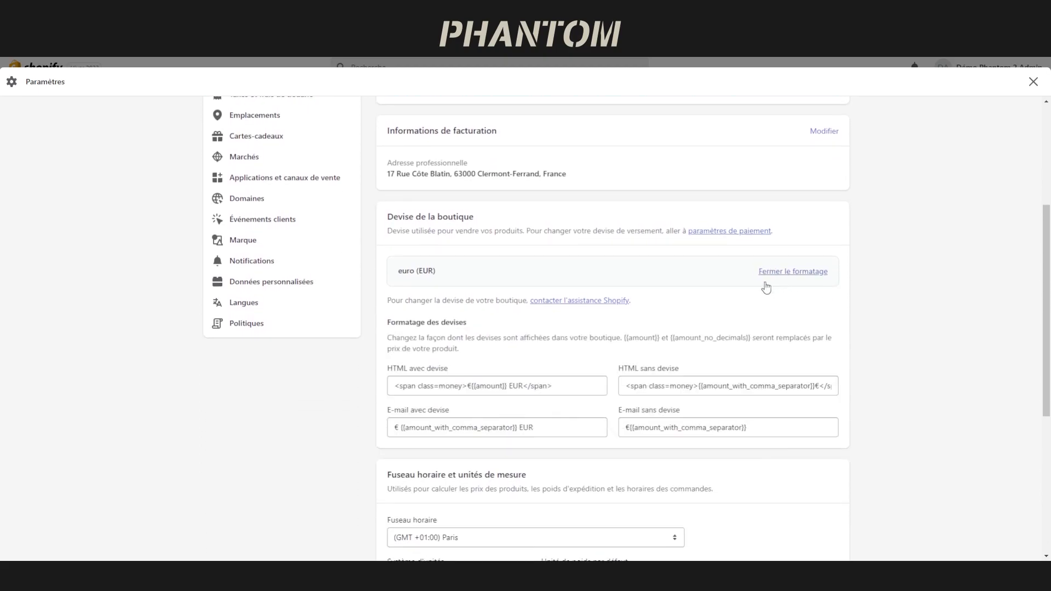
pyautogui.scroll(-1, 701, 281)
# Examine the HTML avec devise and HTML sans devise formats, highlighting the amount_with_comma_separator placeholder in the latter.
pyautogui.click(652, 329)
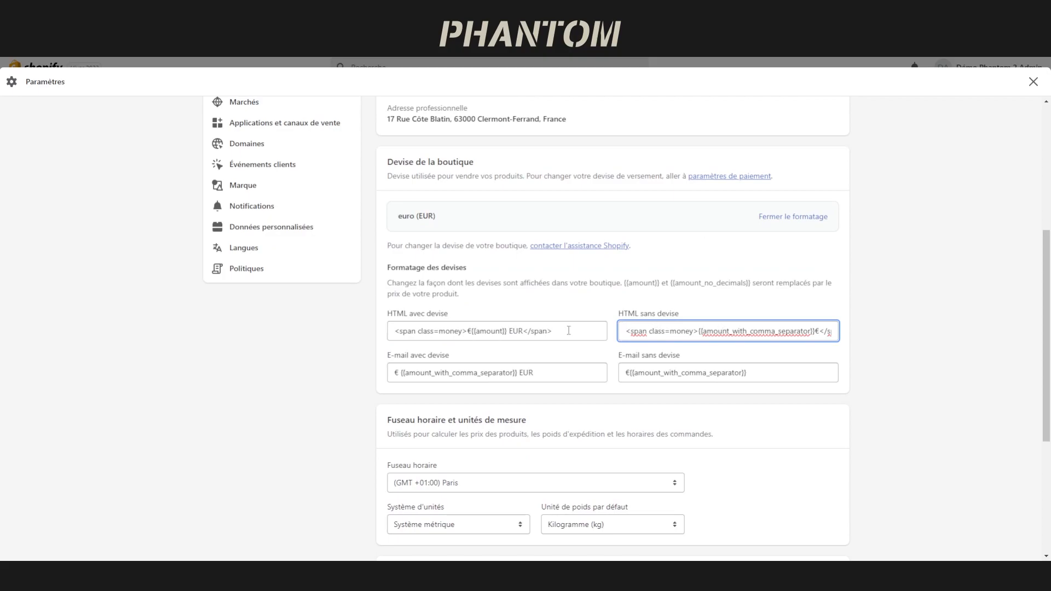
pyautogui.hotkey('shift', 'Tab')
pyautogui.press('Tab')
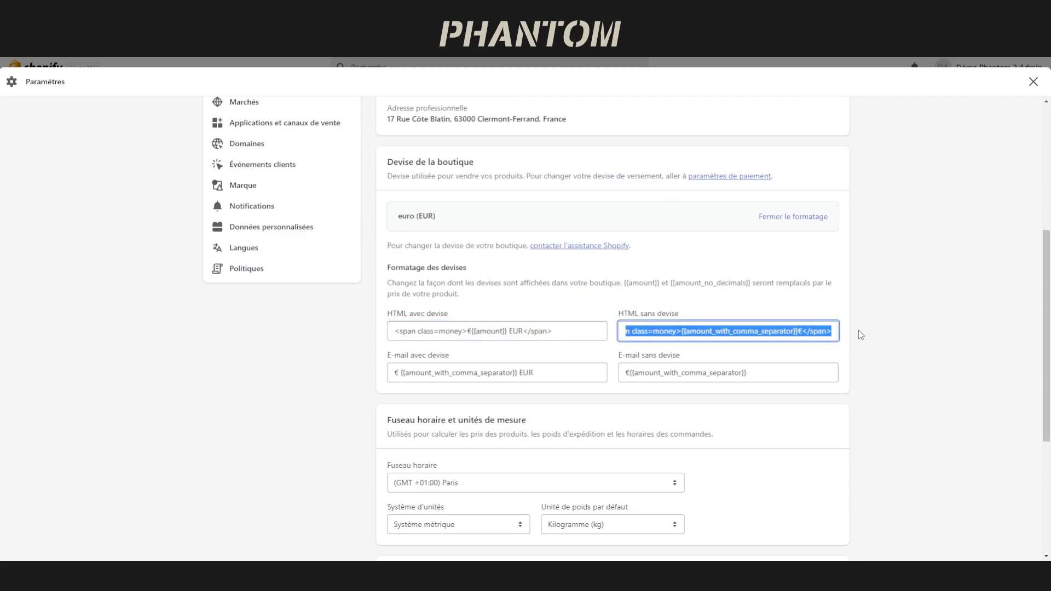
pyautogui.click(722, 331)
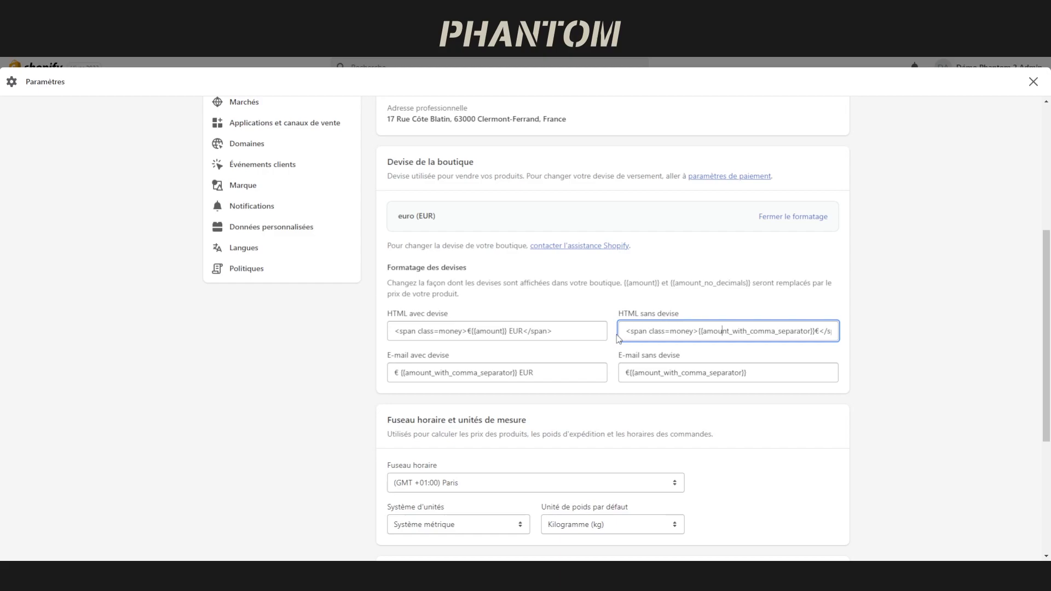
pyautogui.moveTo(700, 331); pyautogui.dragTo(800, 331)
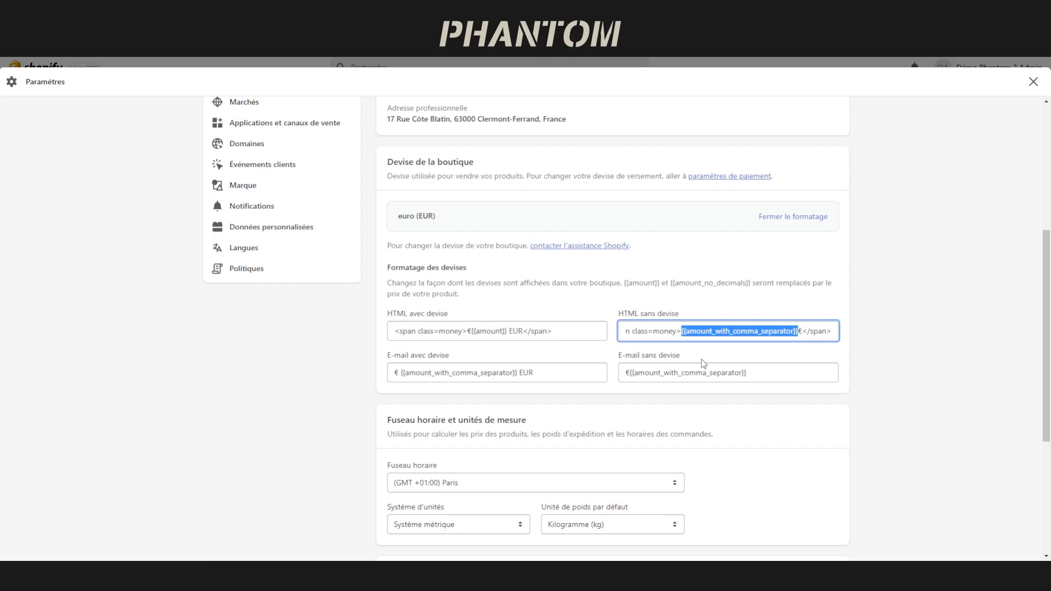
pyautogui.click(721, 335)
pyautogui.moveTo(713, 332); pyautogui.dragTo(793, 334)
pyautogui.press('BackSpace')
pyautogui.hotkey('ctrl', 'z')
pyautogui.click(743, 351)
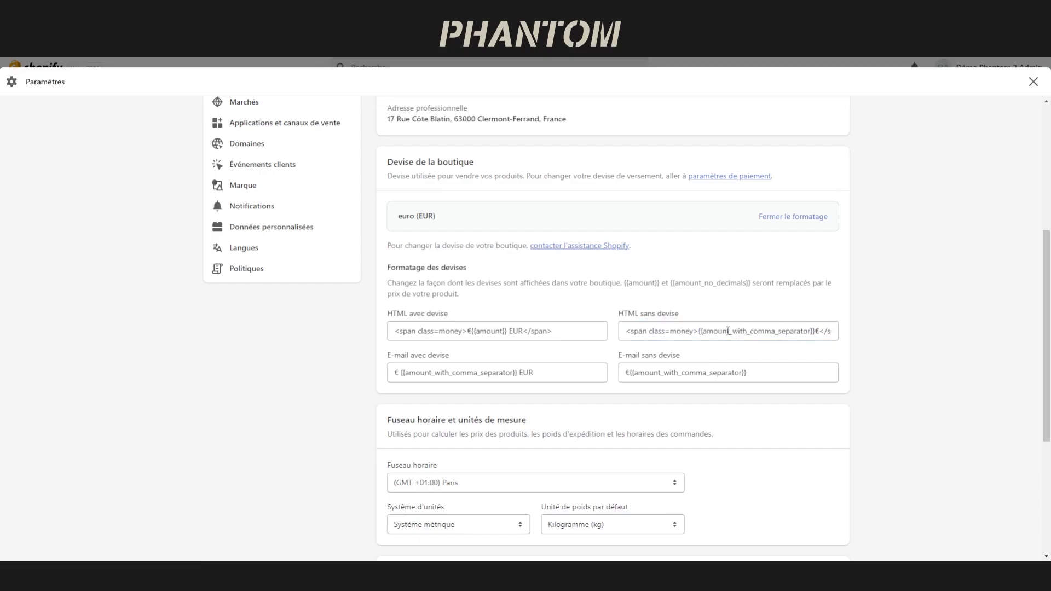
pyautogui.moveTo(729, 332); pyautogui.dragTo(801, 332)
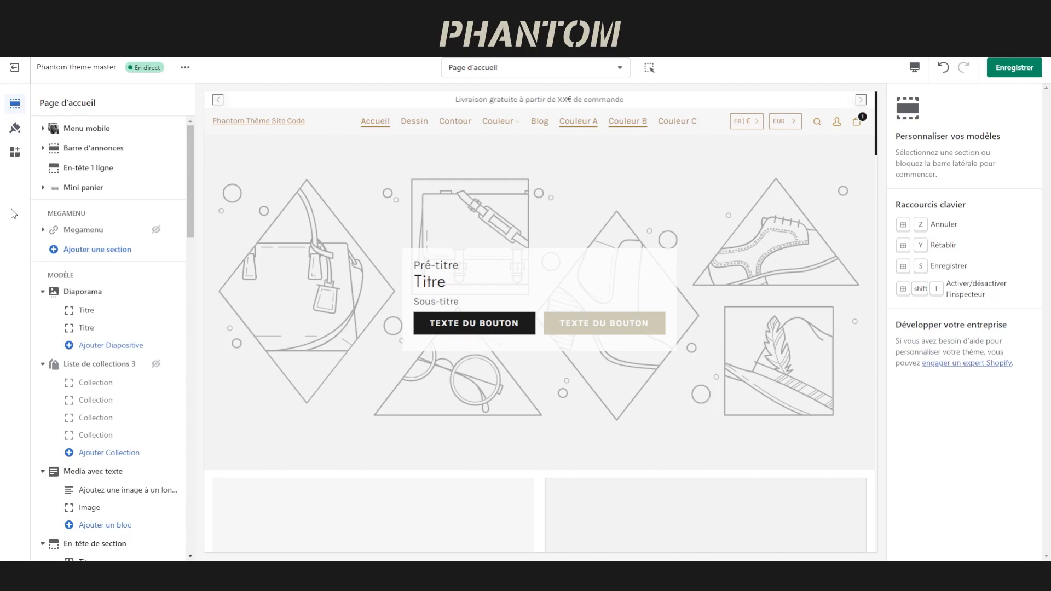
# In the En-tête 1 ligne section, set the main links' hover effect to Ligne inférieure et supérieure.
pyautogui.click(79, 171)
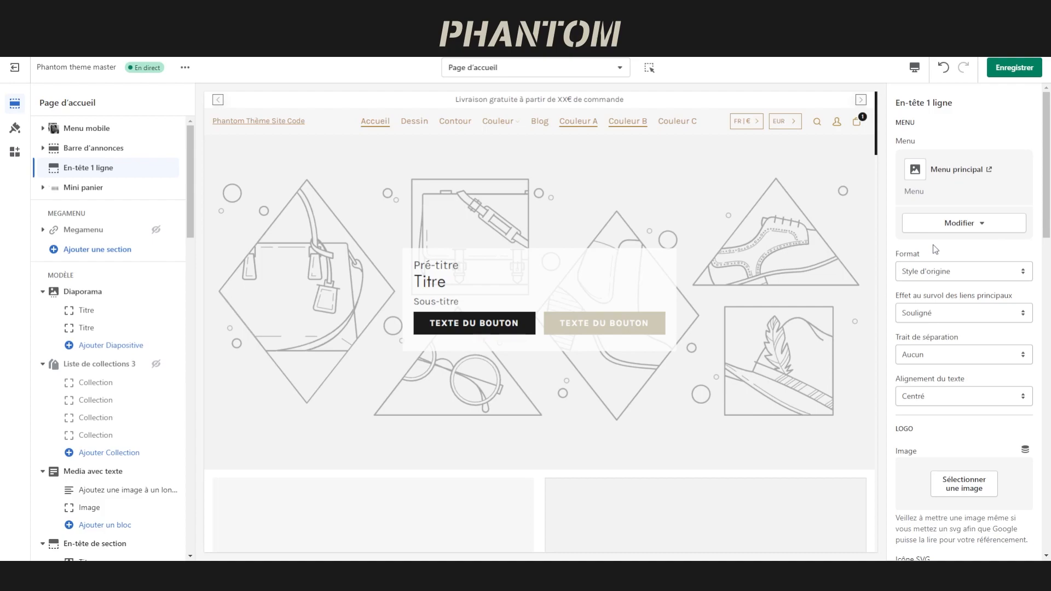
pyautogui.click(954, 272)
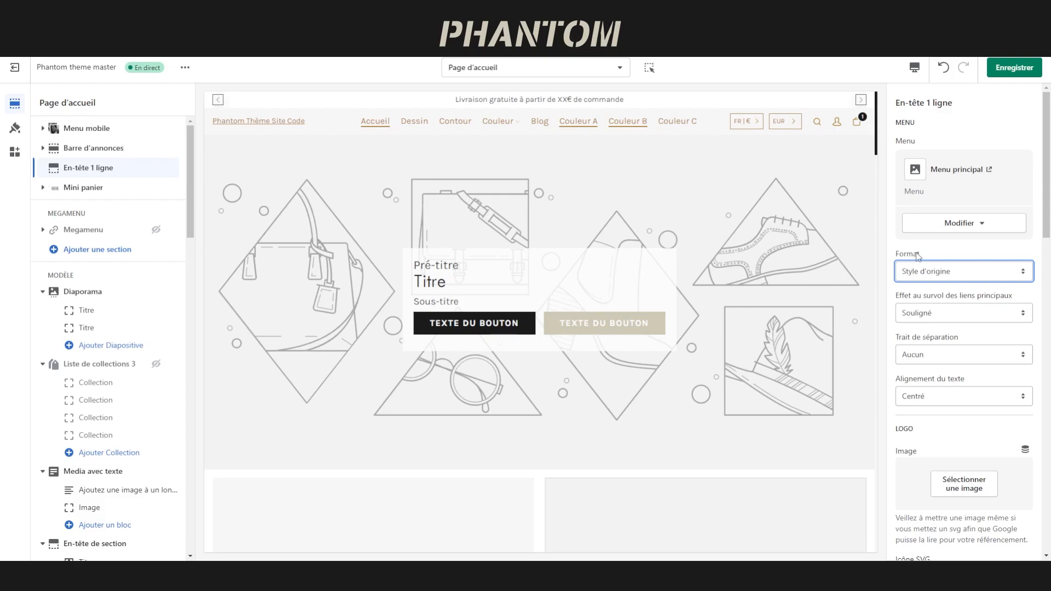
pyautogui.click(974, 313)
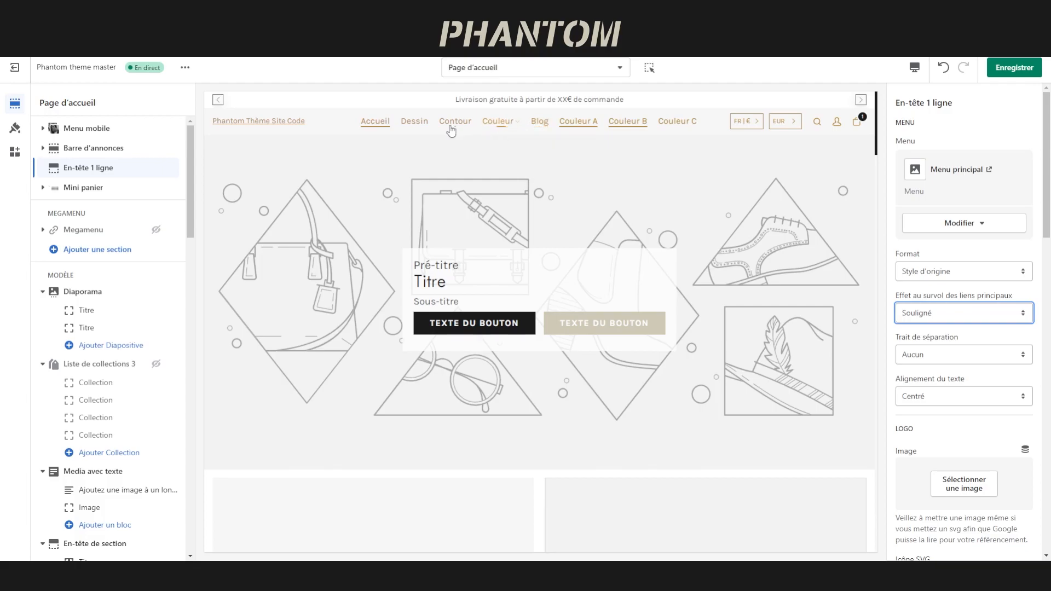
pyautogui.click(930, 314)
pyautogui.click(938, 366)
pyautogui.click(938, 355)
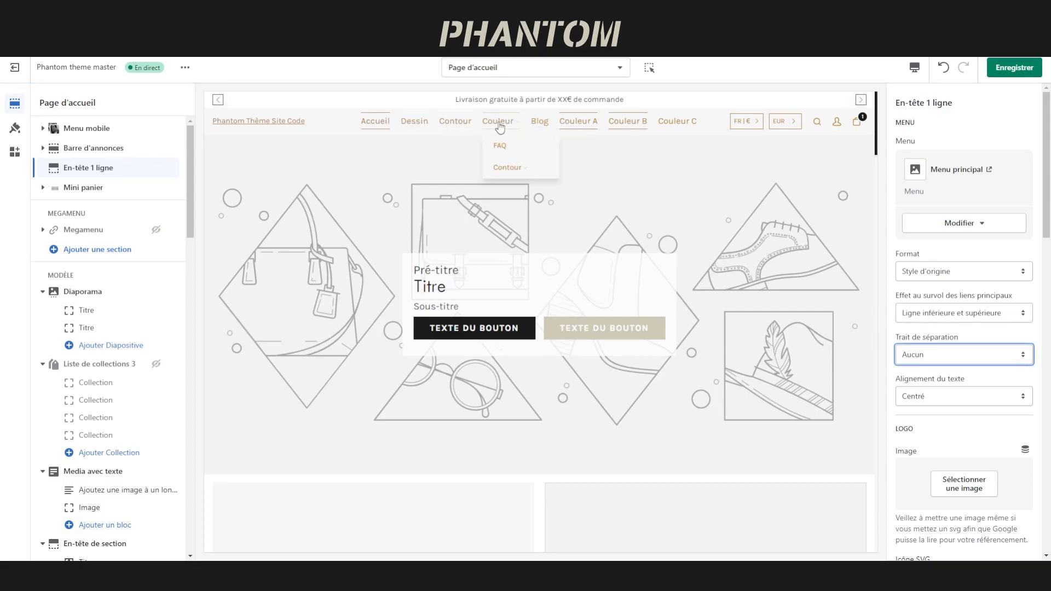
# Try the text alignment options for the one-line header's menu and choose Droite.
pyautogui.click(947, 402)
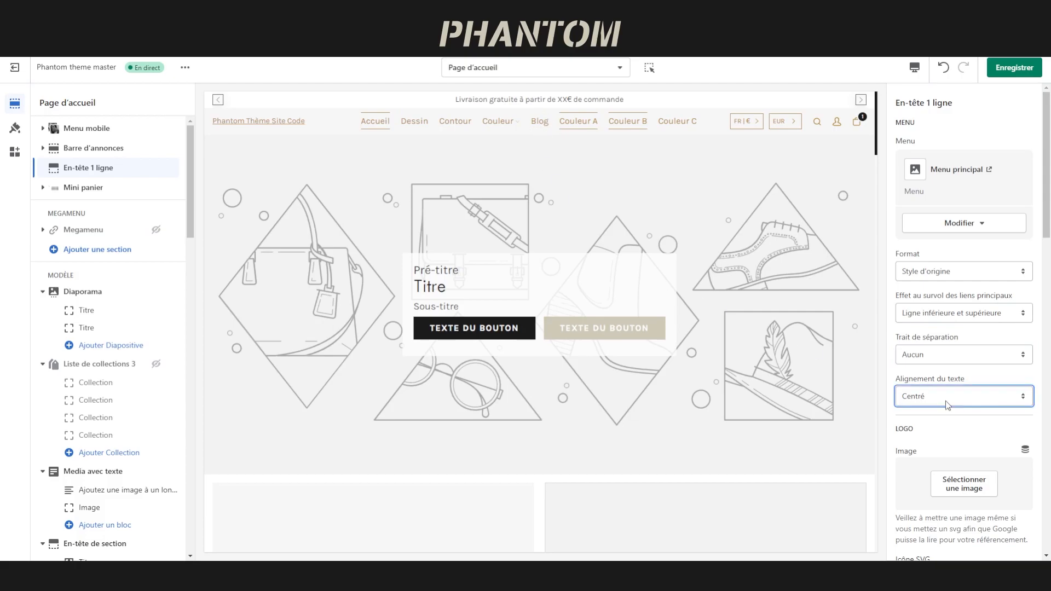
pyautogui.click(935, 413)
pyautogui.click(933, 398)
pyautogui.click(933, 421)
pyautogui.click(936, 399)
pyautogui.click(923, 430)
pyautogui.click(928, 417)
# Review the one-line header's logo, customer account, colour, section width and spacing settings.
pyautogui.scroll(-5, 926, 408)
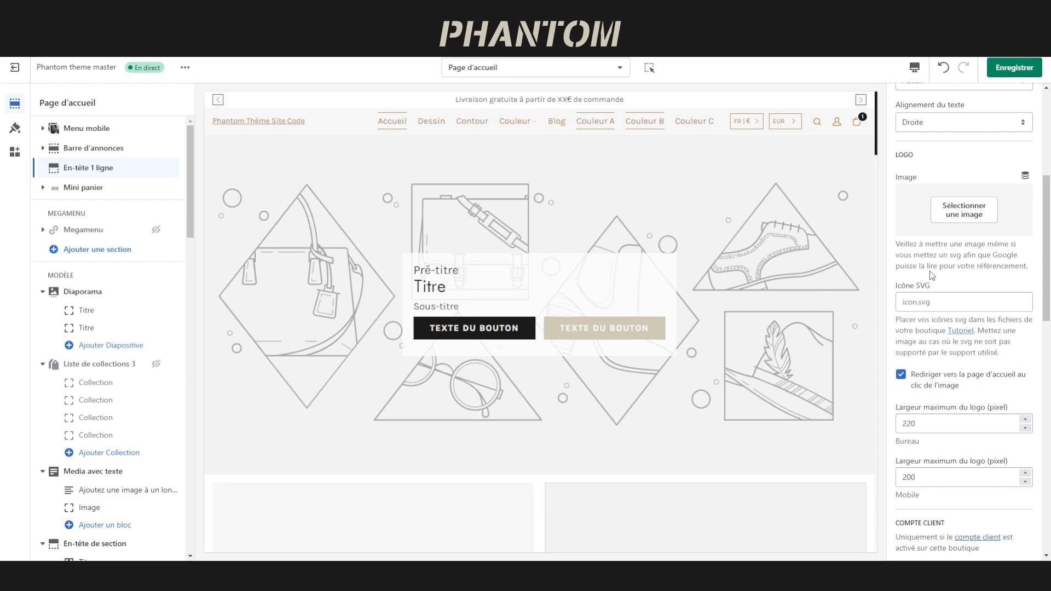
pyautogui.scroll(-3, 933, 274)
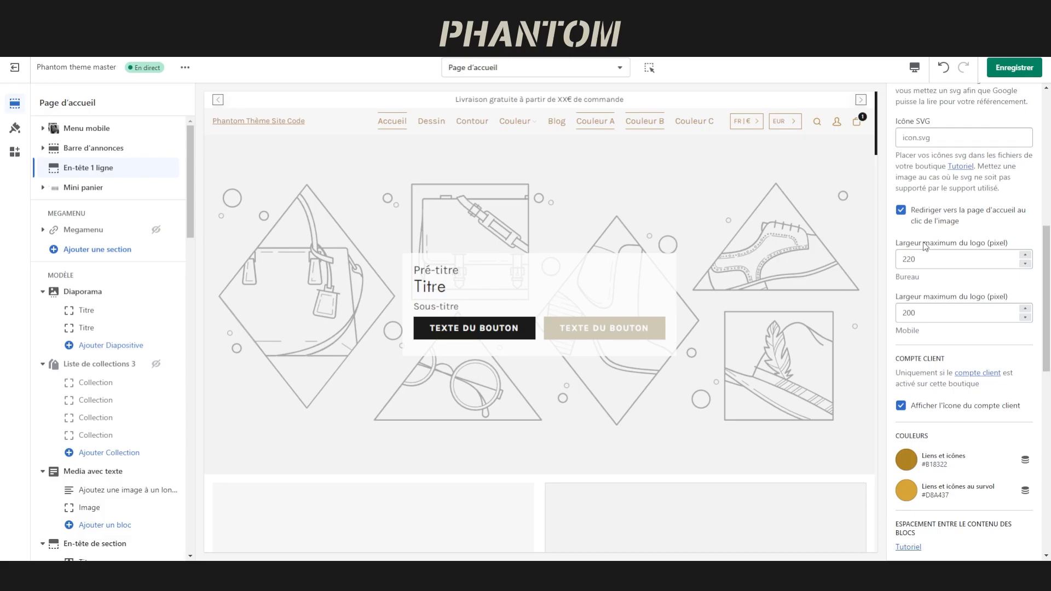
pyautogui.scroll(-3, 926, 246)
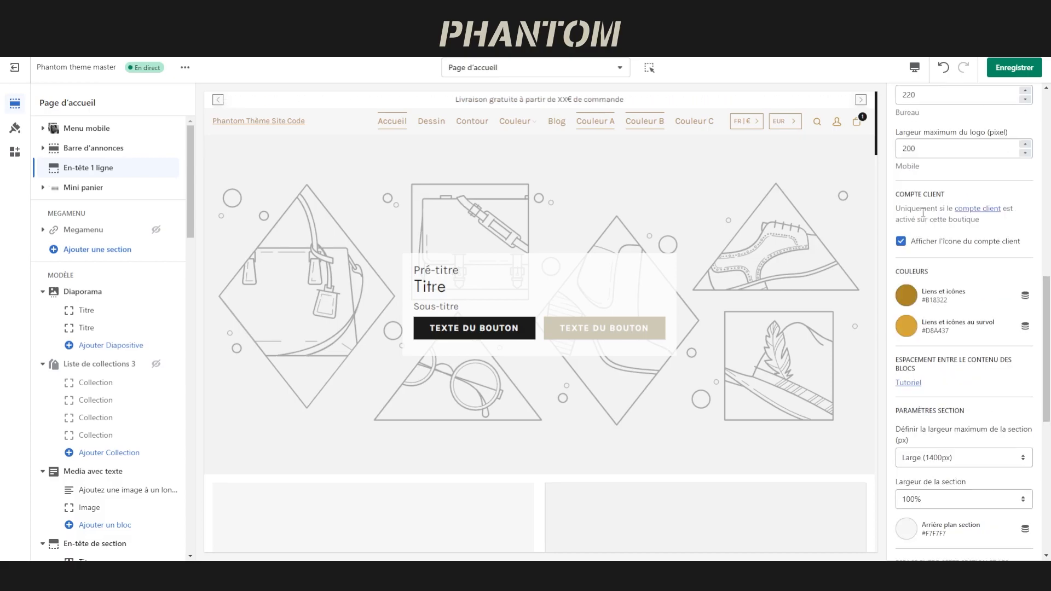
pyautogui.scroll(-2, 923, 212)
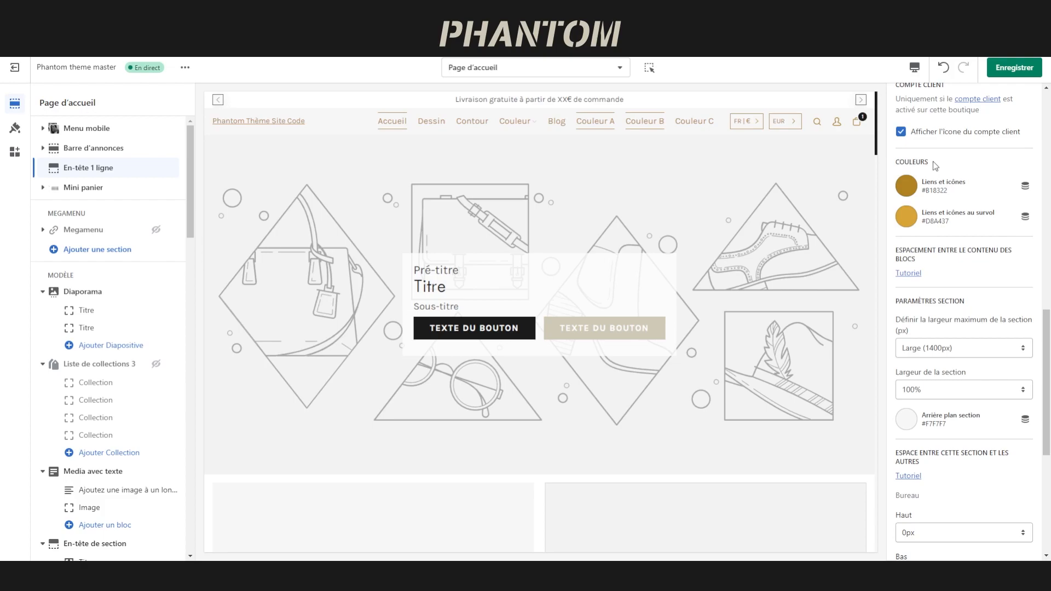
pyautogui.scroll(-3, 936, 166)
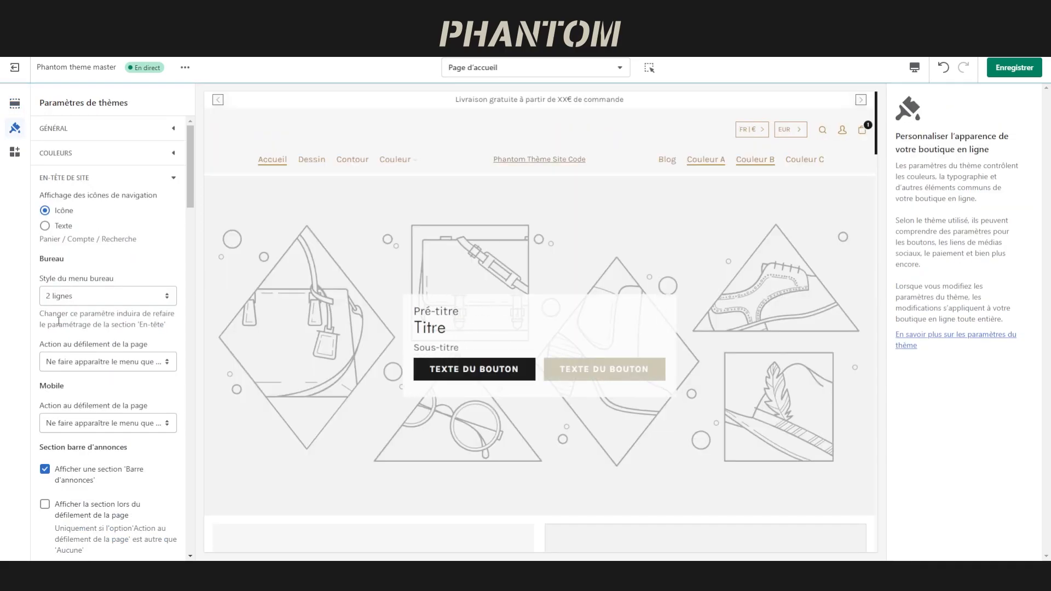
# Open the En-tête 2 lignes section settings and check in the preview how the header behaves while scrolling.
pyautogui.scroll(-1, 47, 186)
pyautogui.scroll(1, 48, 186)
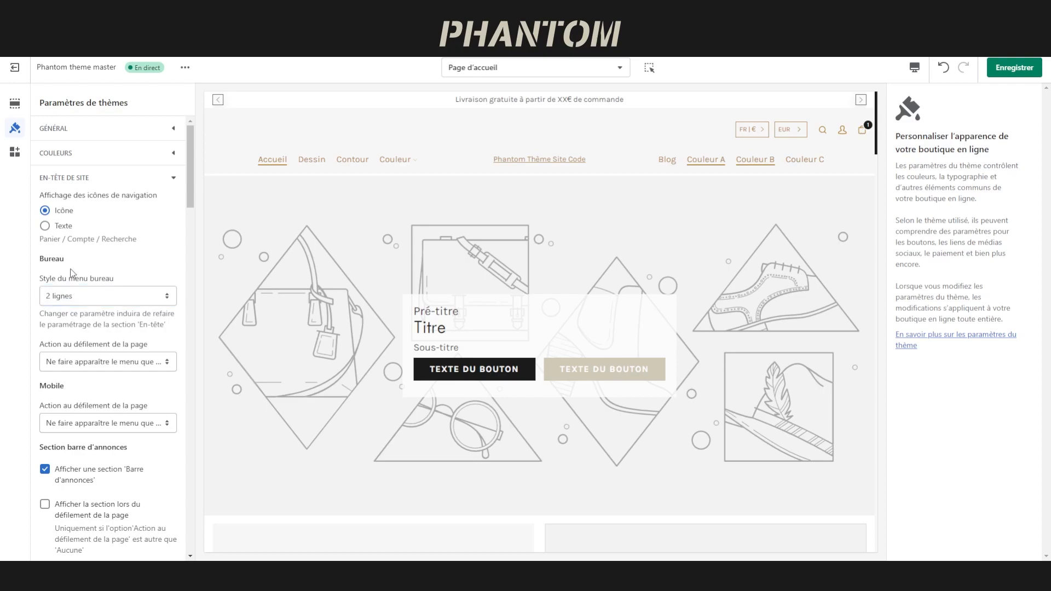
pyautogui.click(14, 103)
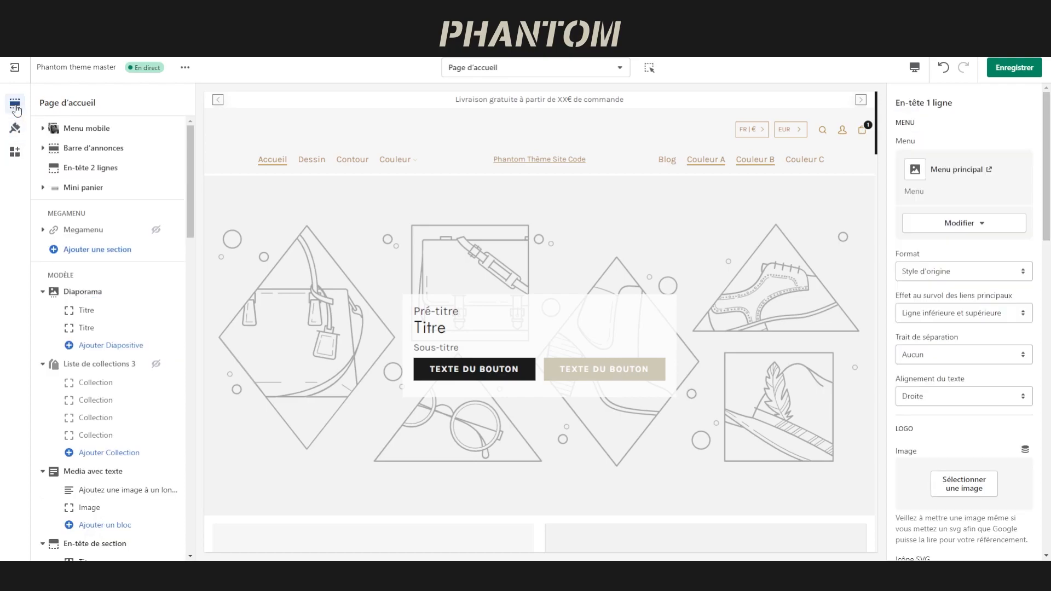
pyautogui.click(83, 171)
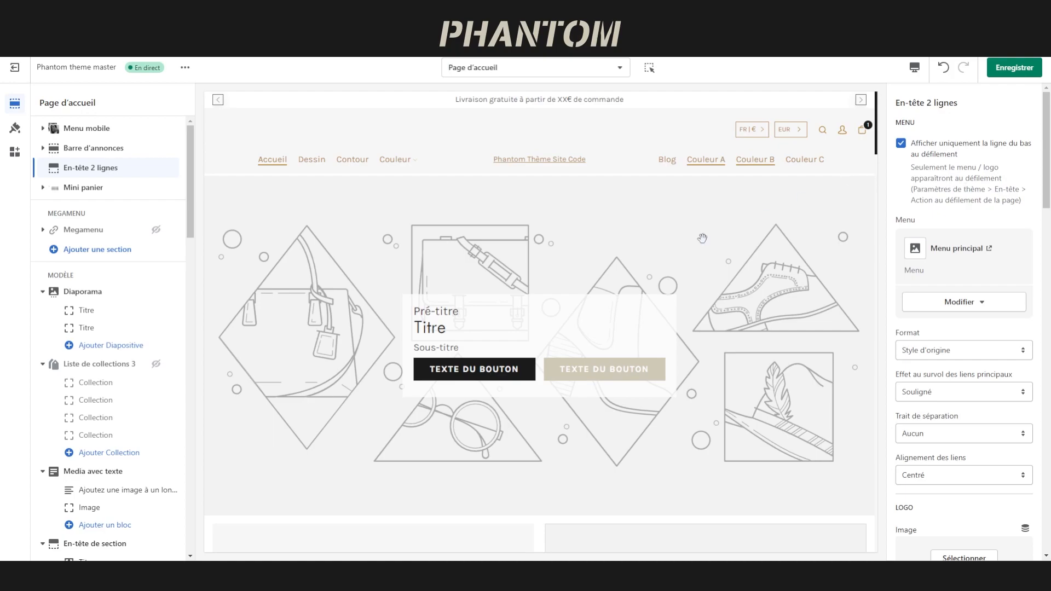
pyautogui.scroll(-6, 649, 255)
pyautogui.scroll(2, 649, 254)
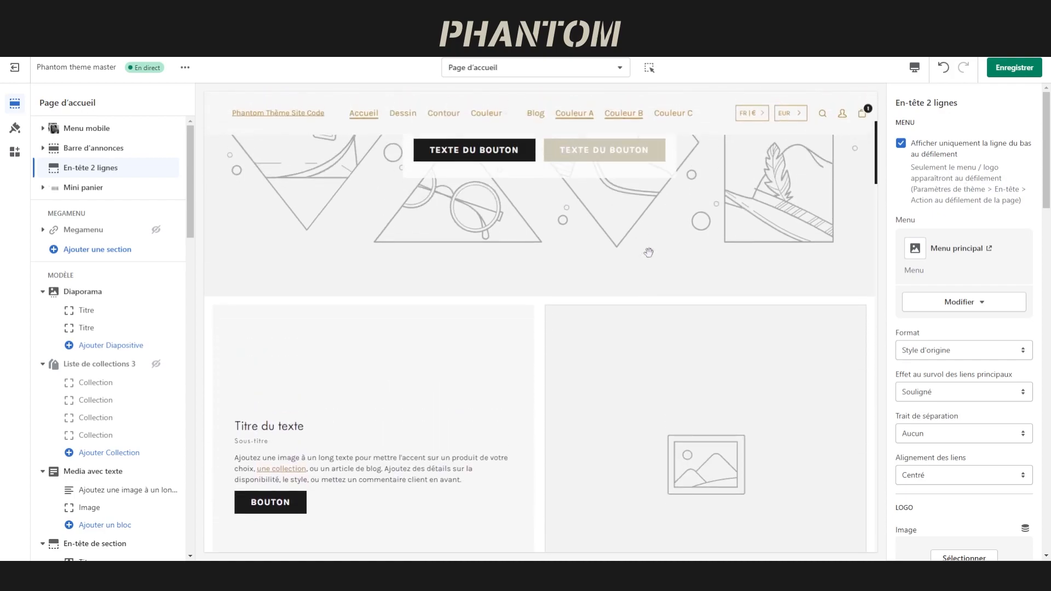
pyautogui.scroll(4, 649, 253)
# Check the separator line options of the two-line header and set its link alignment to Gauche.
pyautogui.scroll(-1, 949, 161)
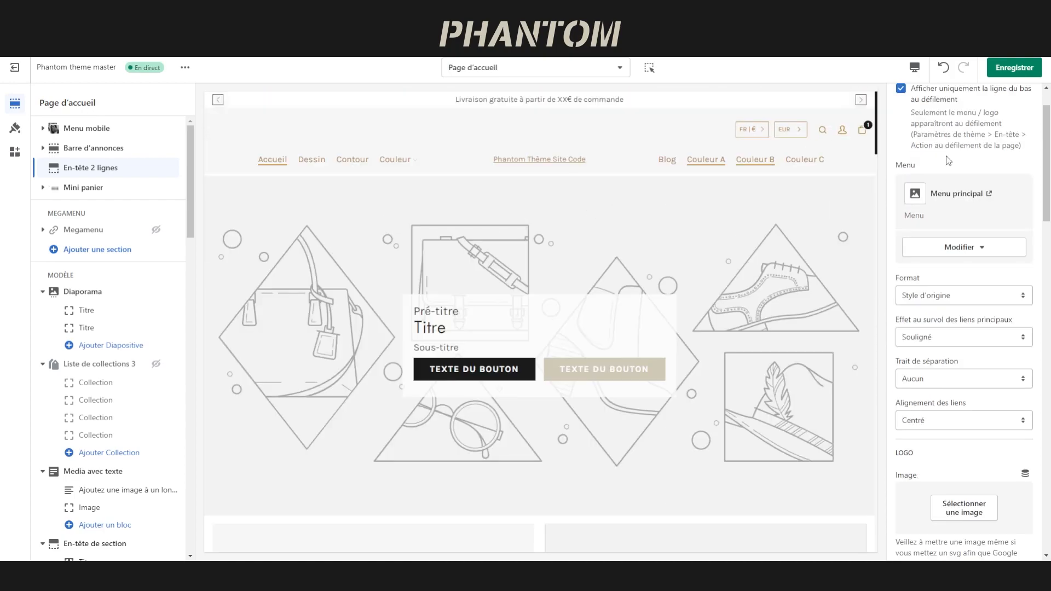
pyautogui.scroll(-1, 947, 154)
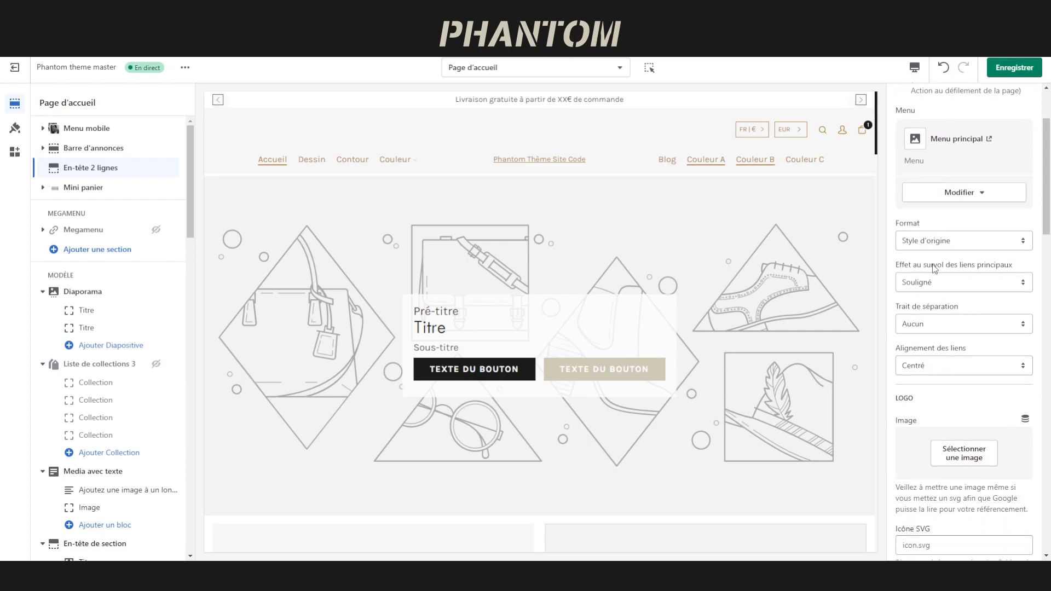
pyautogui.click(935, 323)
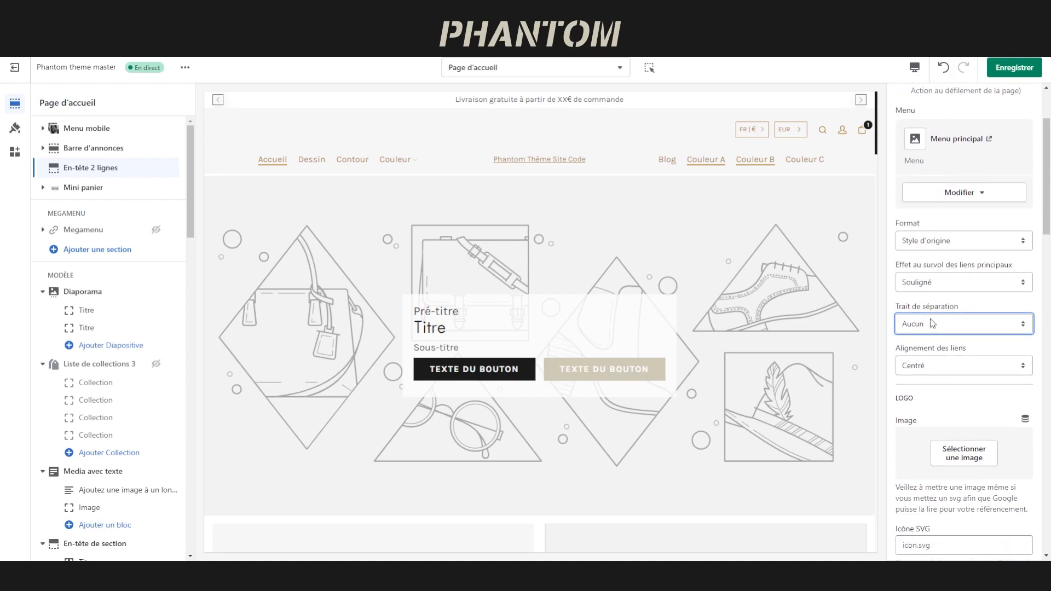
pyautogui.click(932, 350)
pyautogui.click(932, 260)
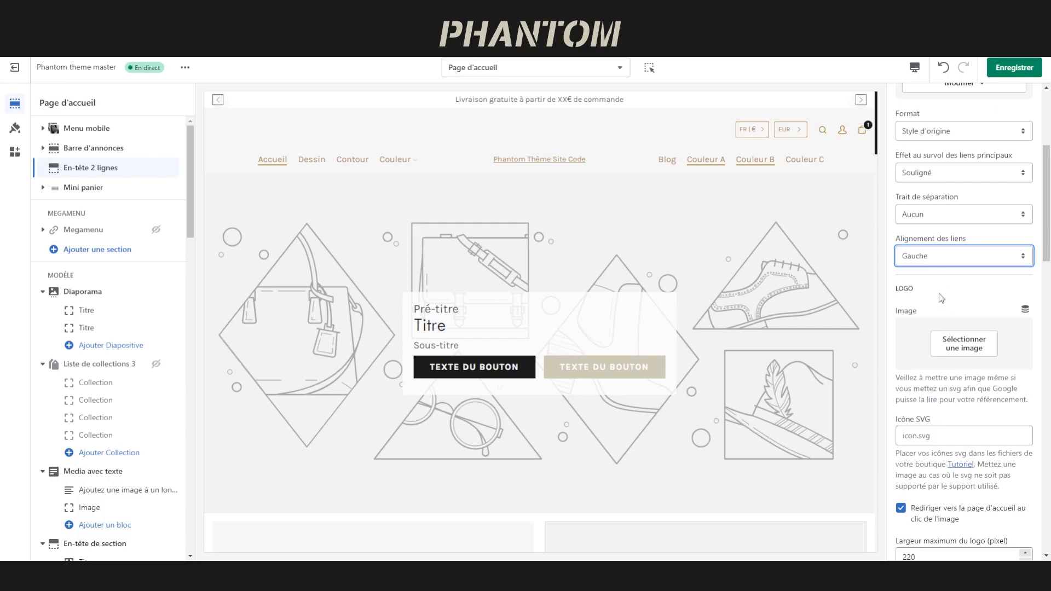
# Go through the two-line header's logo settings and set the logo alignment to Gauche.
pyautogui.scroll(-4, 941, 298)
pyautogui.scroll(2, 948, 318)
pyautogui.scroll(-3, 955, 346)
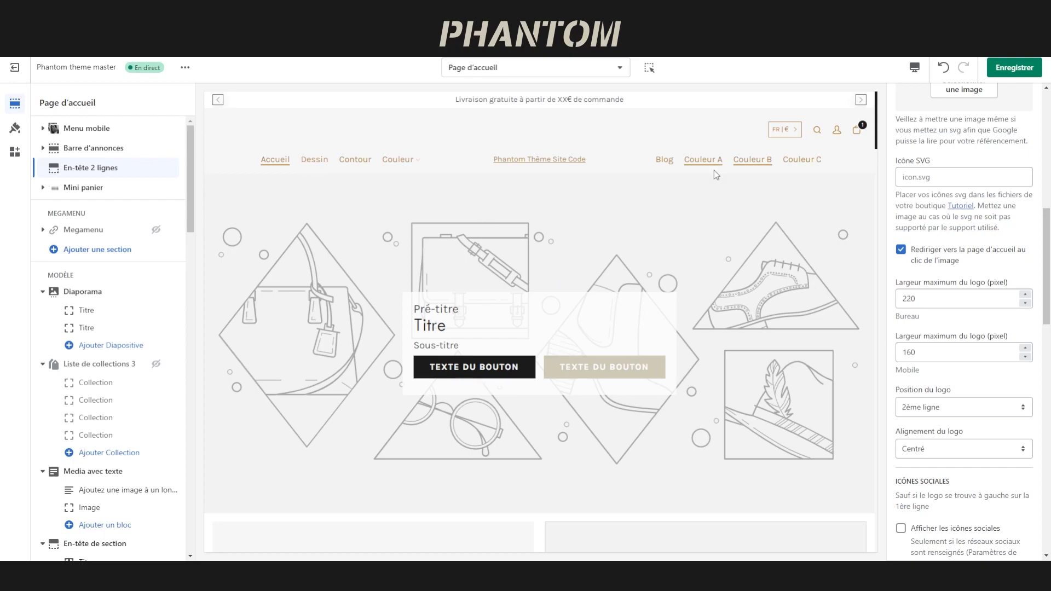
pyautogui.scroll(6, 932, 326)
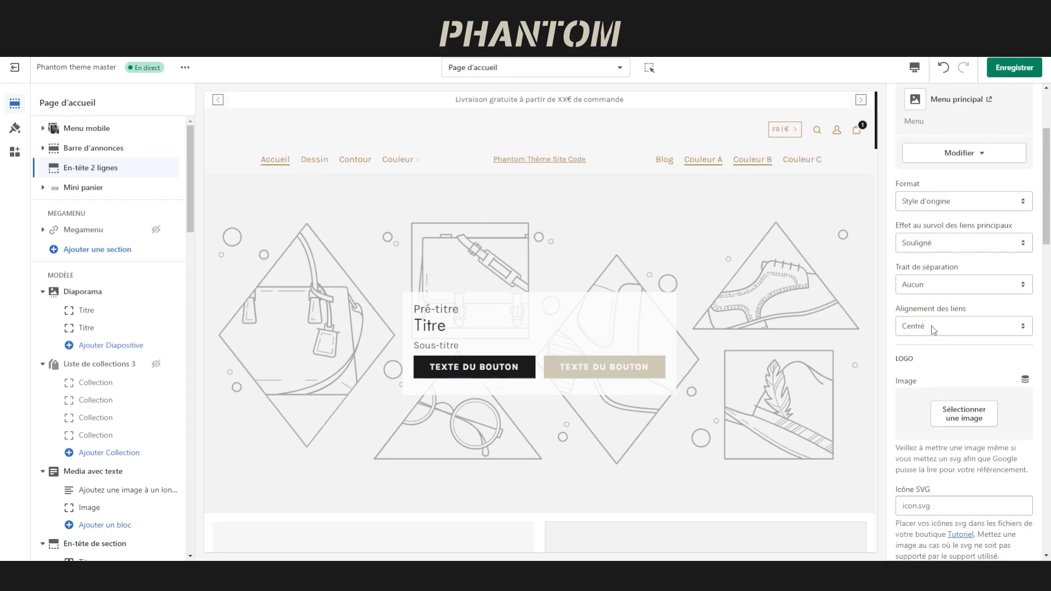
pyautogui.scroll(-7, 931, 326)
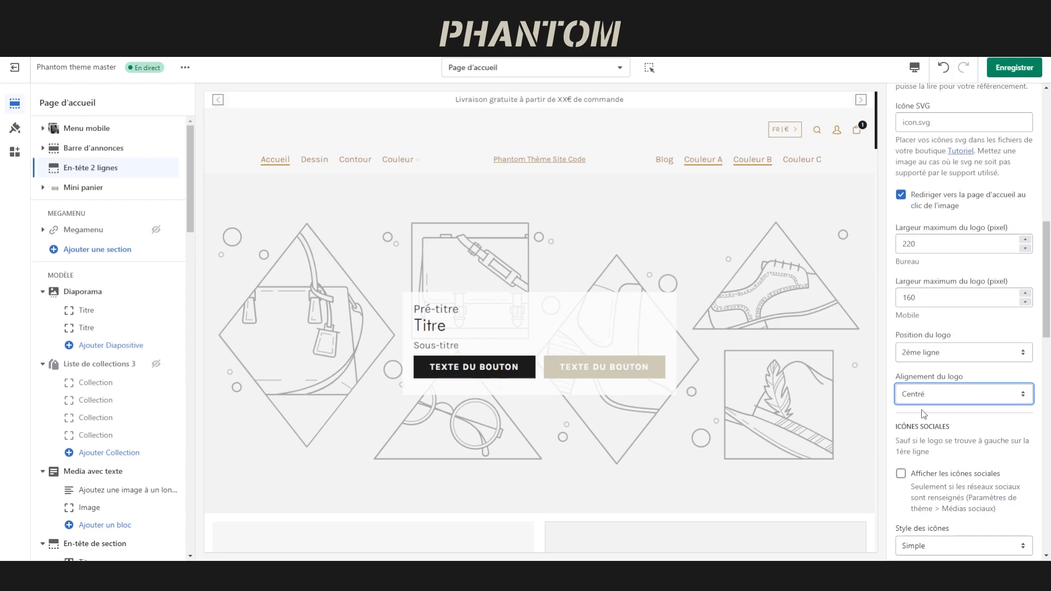
pyautogui.click(929, 388)
# Set the two-line header's link alignment to Gauche and the logo position to 1ère ligne.
pyautogui.scroll(4, 937, 278)
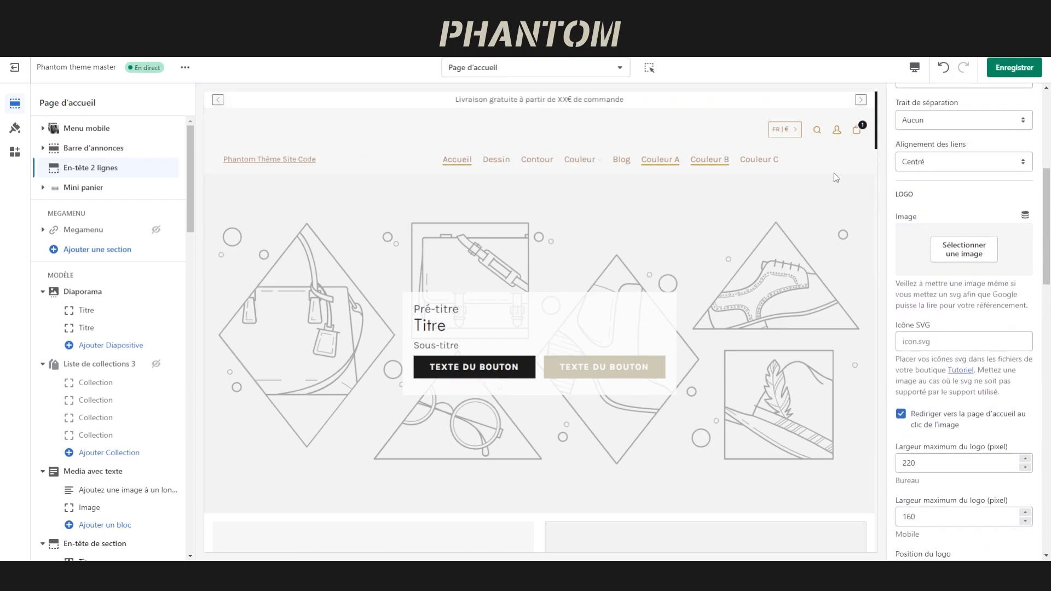
pyautogui.click(957, 165)
pyautogui.click(938, 189)
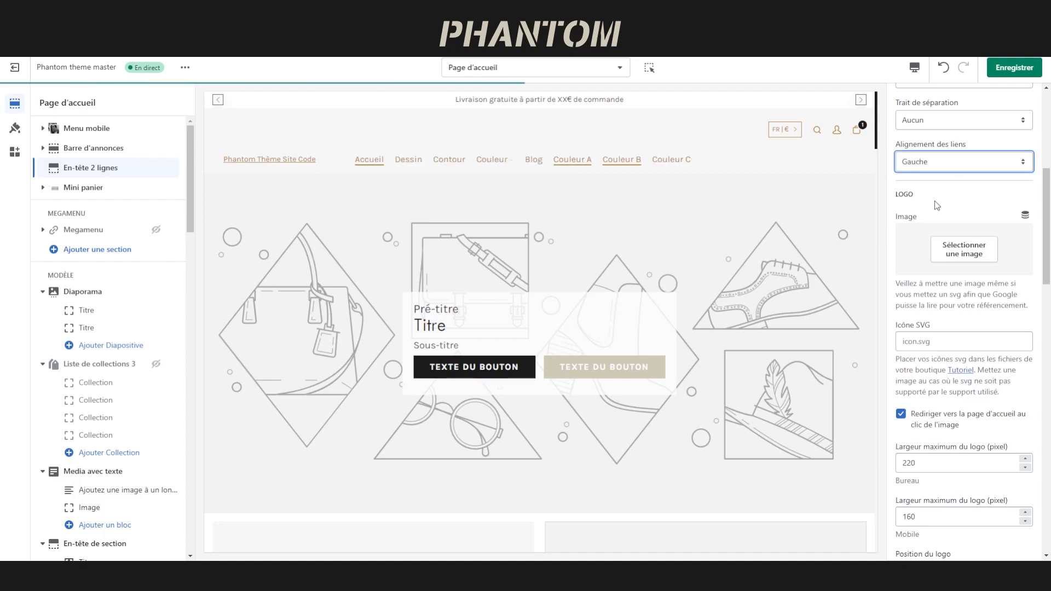
pyautogui.scroll(-8, 937, 219)
pyautogui.click(925, 137)
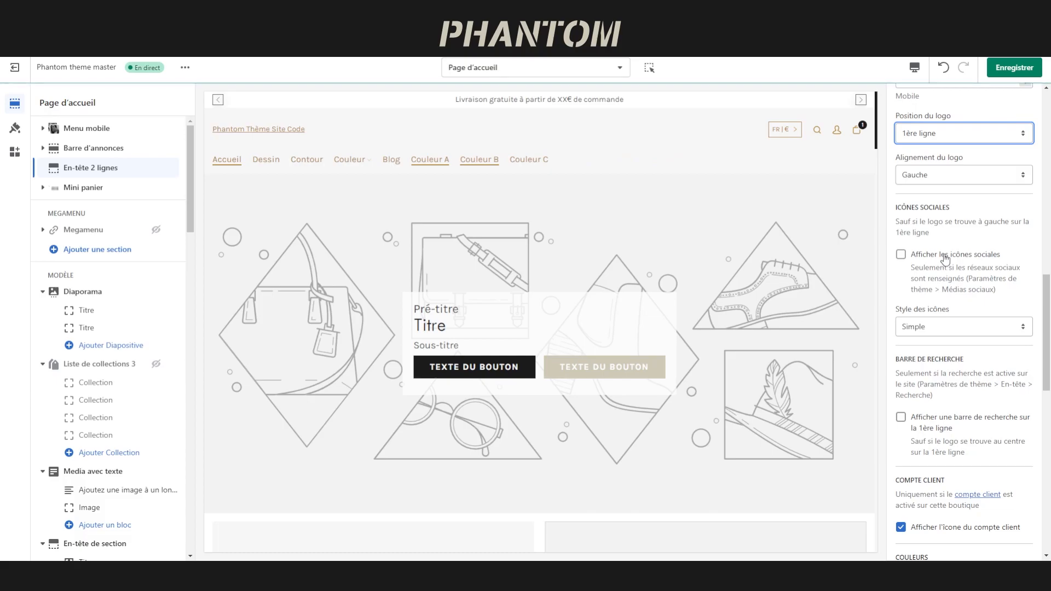
# Test the logo alignment options with the logo on the first line, ending on Gauche.
pyautogui.click(932, 177)
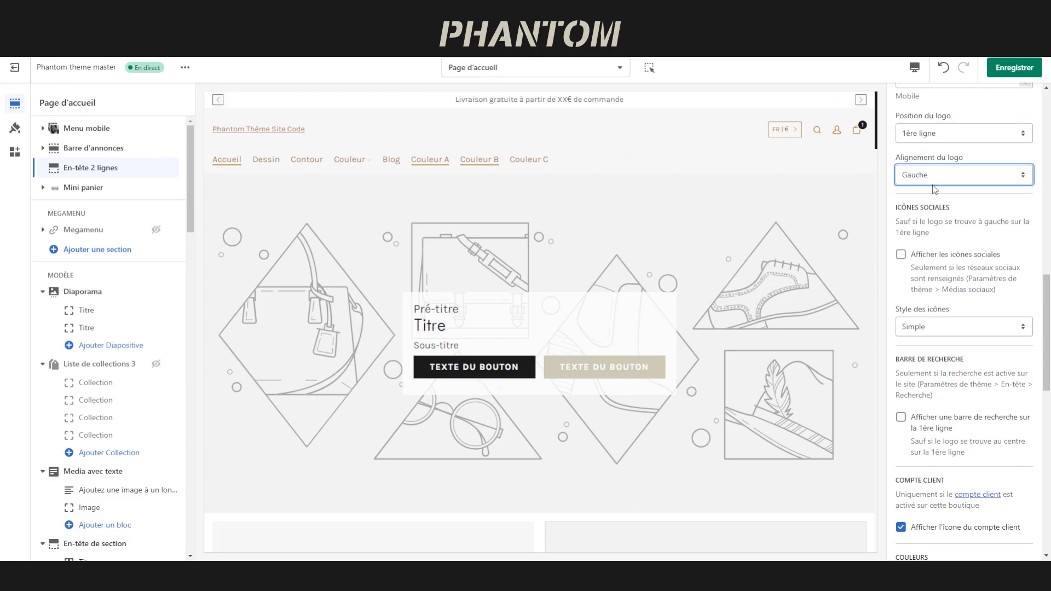
pyautogui.click(939, 202)
pyautogui.click(908, 167)
pyautogui.click(921, 195)
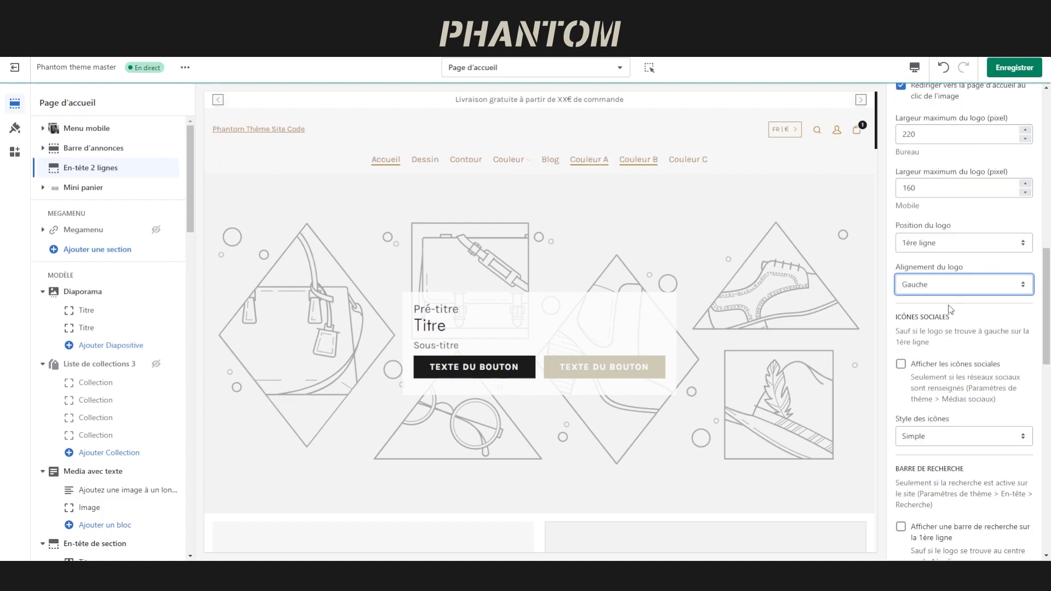
# Enable the display of social icons in the two-line header.
pyautogui.scroll(-1, 928, 316)
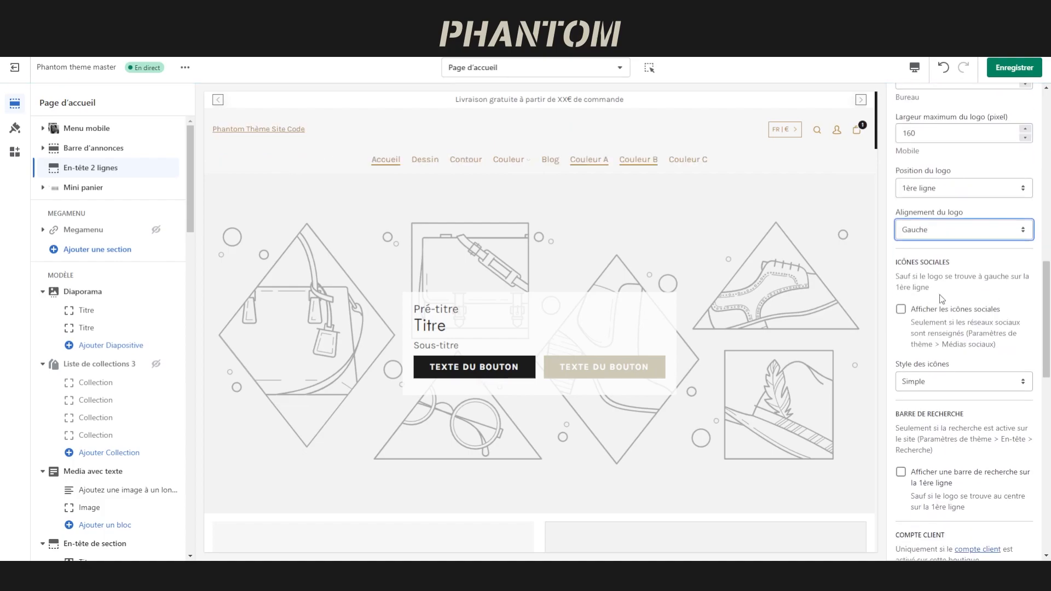
pyautogui.click(943, 312)
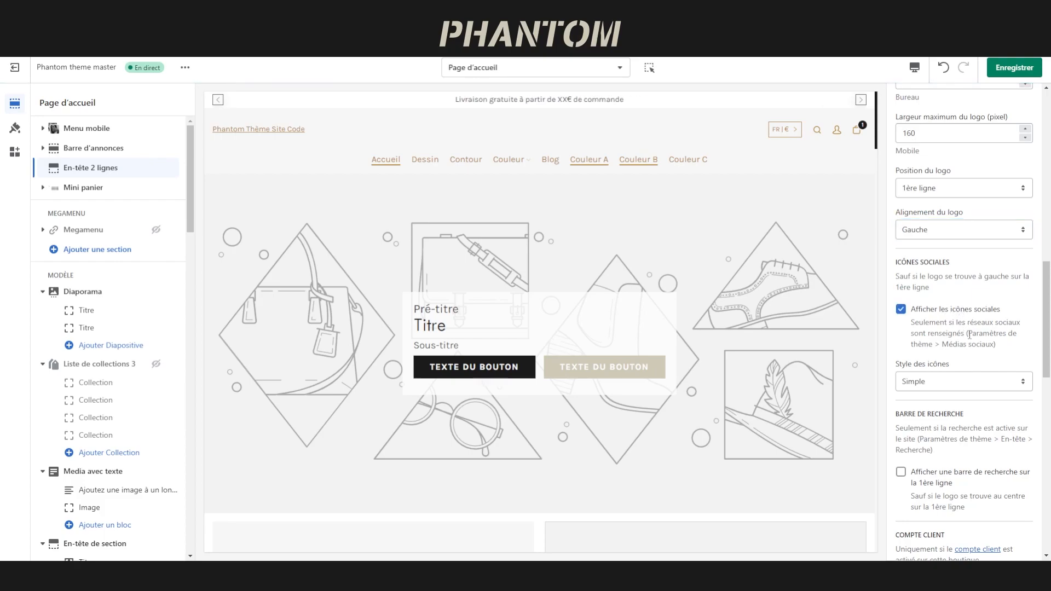
pyautogui.click(14, 128)
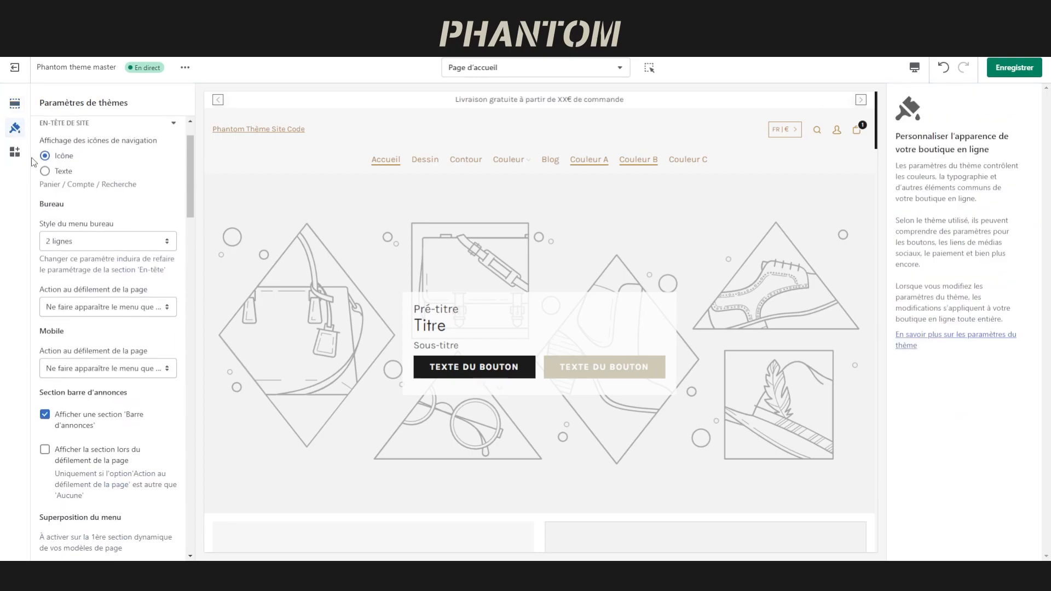
pyautogui.click(77, 354)
pyautogui.scroll(-4, 110, 345)
pyautogui.moveTo(163, 335); pyautogui.dragTo(38, 335)
pyautogui.click(63, 316)
pyautogui.write('https://www.facebook.com/shopify')
pyautogui.moveTo(176, 390); pyautogui.dragTo(39, 389)
pyautogui.click(59, 372)
pyautogui.write('https://discord.com/invite/q79B2MpH4T')
pyautogui.click(60, 425)
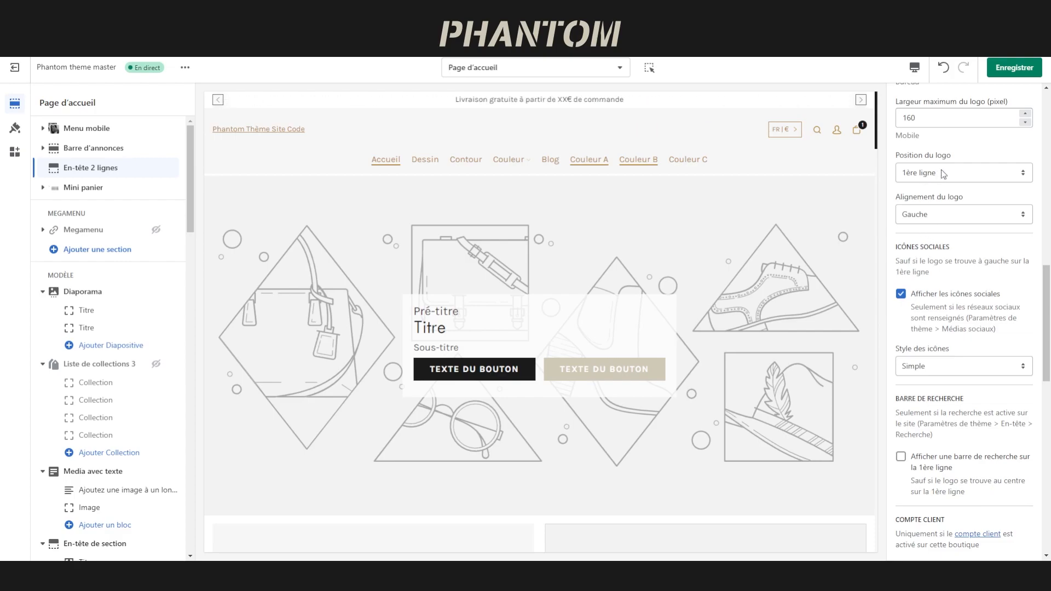
# Set the two-line header's logo alignment to Centré and its social icon style to Rond.
pyautogui.click(950, 214)
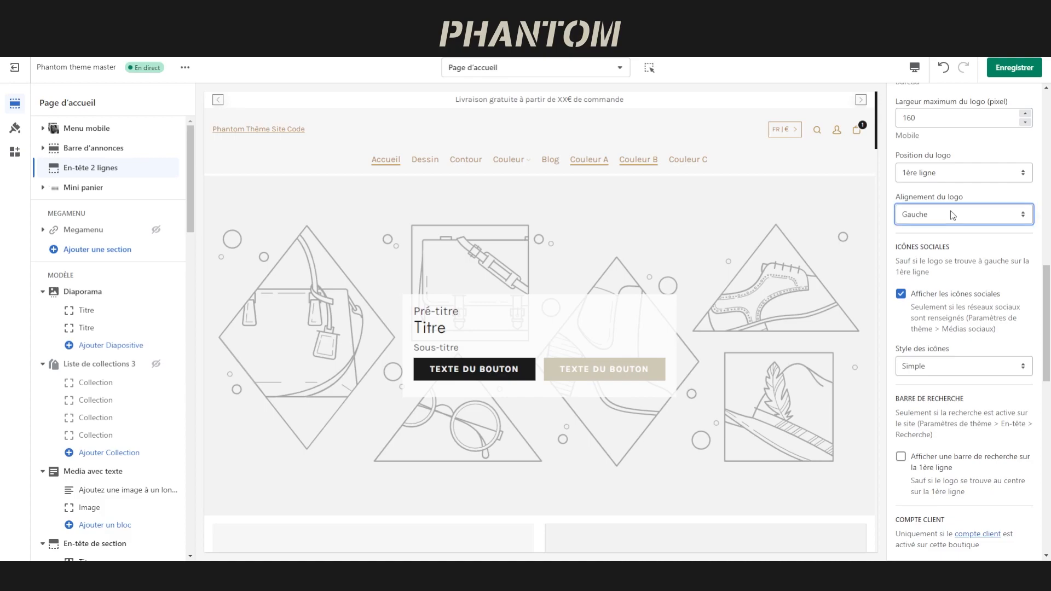
pyautogui.click(962, 237)
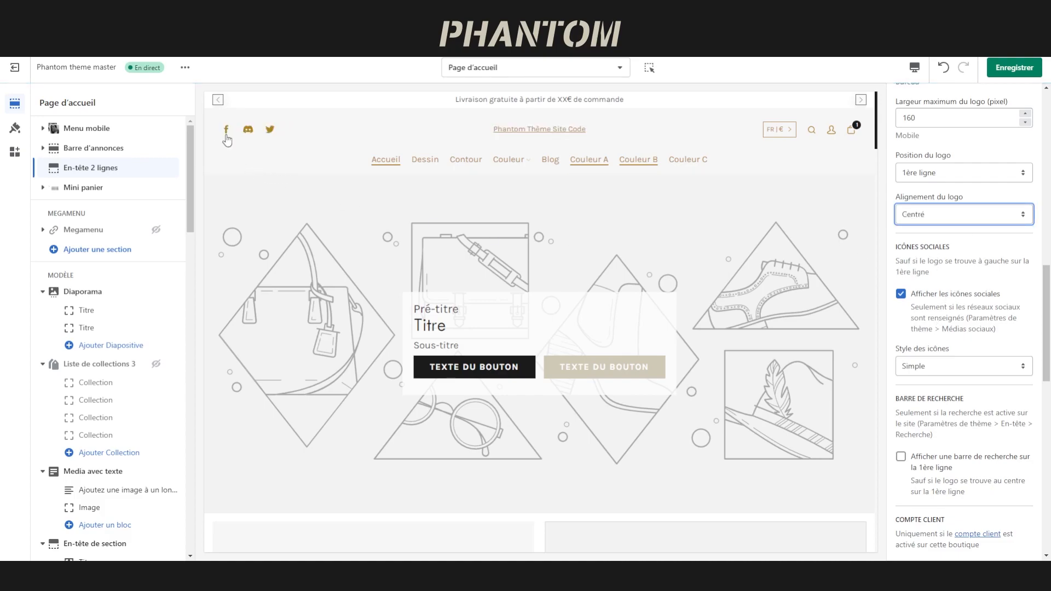
pyautogui.click(948, 331)
pyautogui.click(938, 369)
pyautogui.click(936, 398)
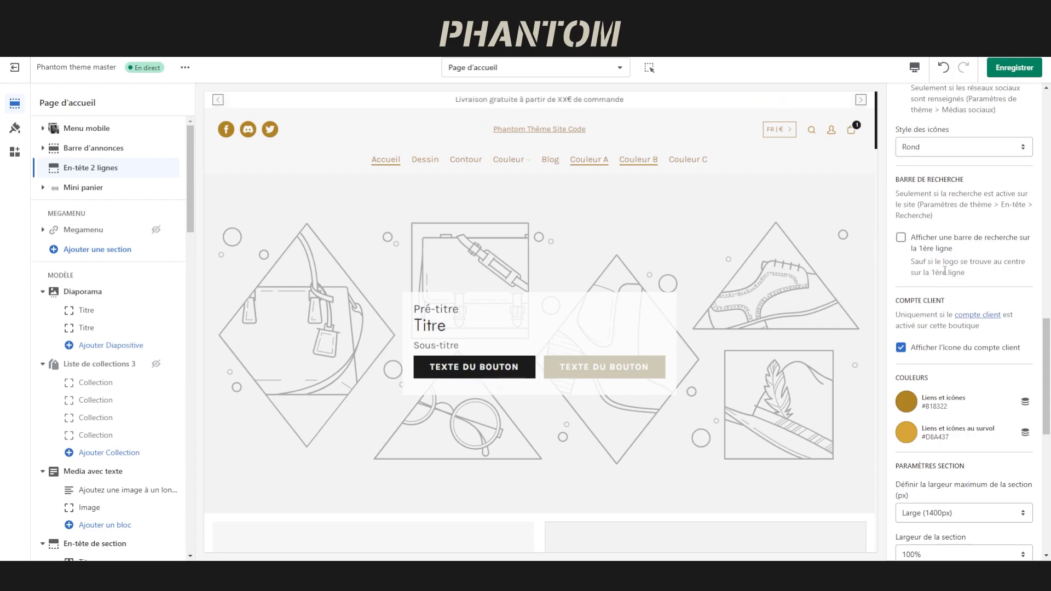
# Enable the search bar on the header's first line and set the logo position to 2ème ligne.
pyautogui.click(902, 237)
pyautogui.scroll(6, 927, 237)
pyautogui.scroll(1, 927, 236)
pyautogui.click(937, 392)
pyautogui.click(938, 435)
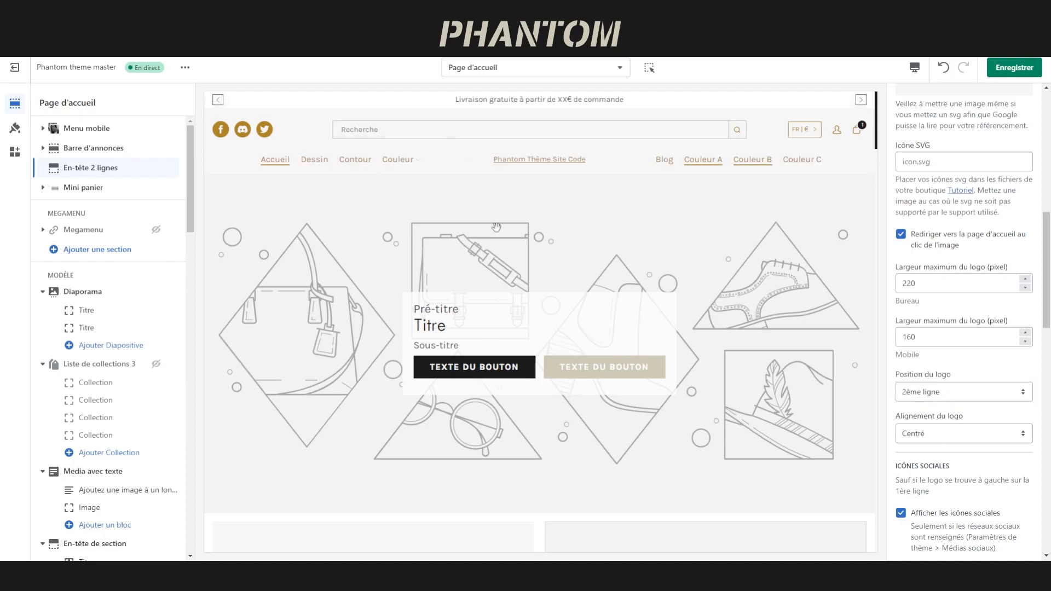
# Review the two-line header's customer account, colour, section width and spacing settings.
pyautogui.scroll(-8, 901, 313)
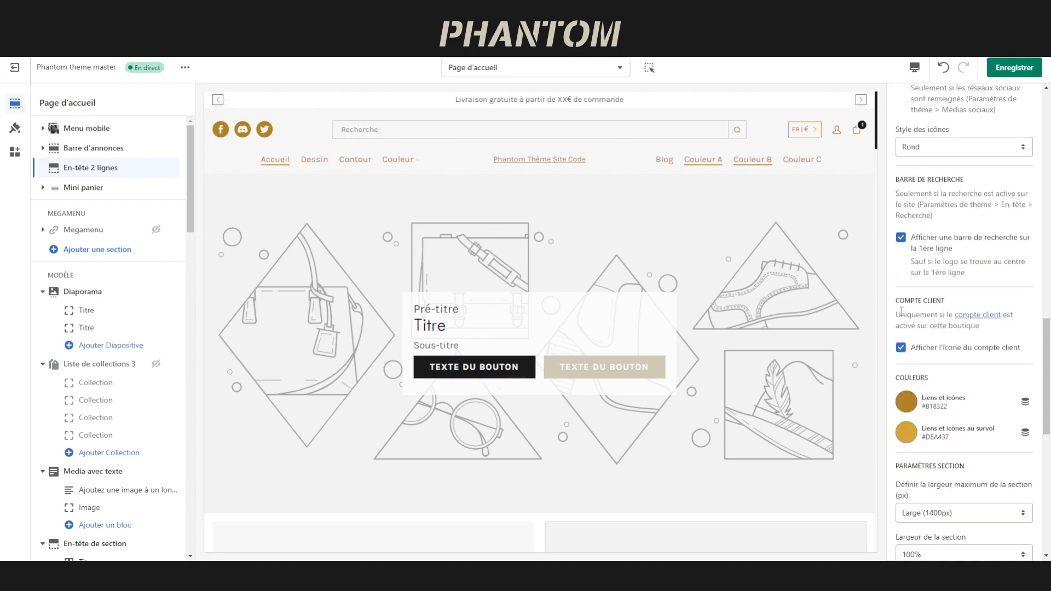
pyautogui.scroll(-2, 909, 307)
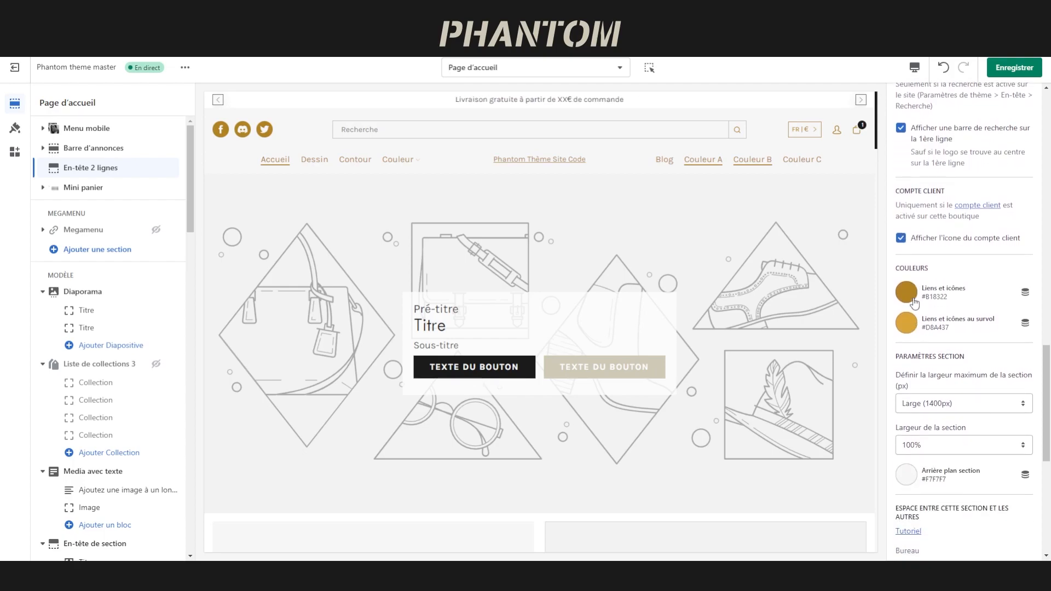
pyautogui.scroll(-3, 930, 290)
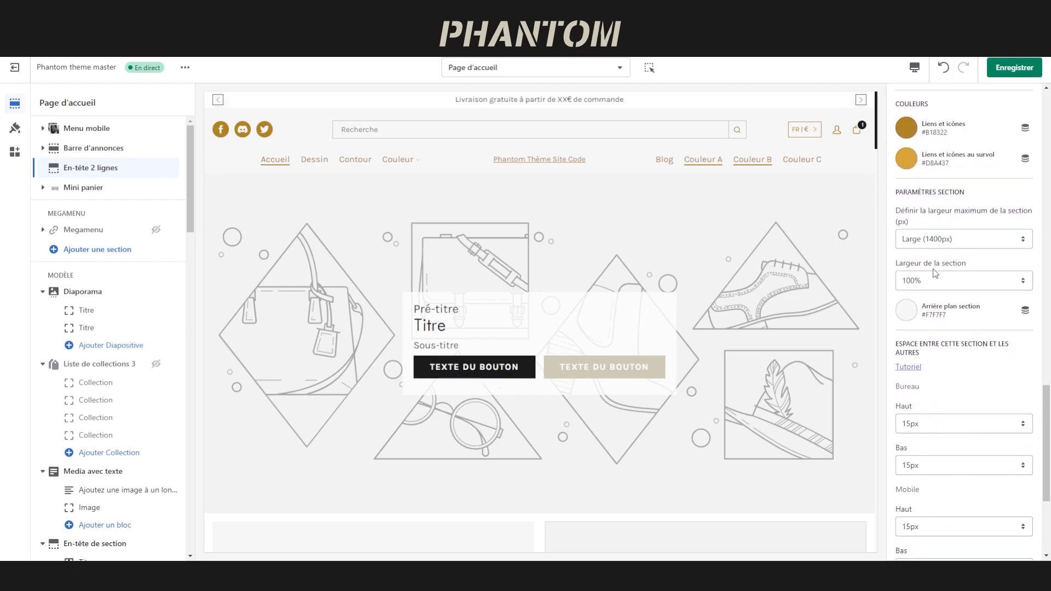
# Switch the theme's desktop menu style to the side menu and set the side header's section alignment to Centré.
pyautogui.click(14, 128)
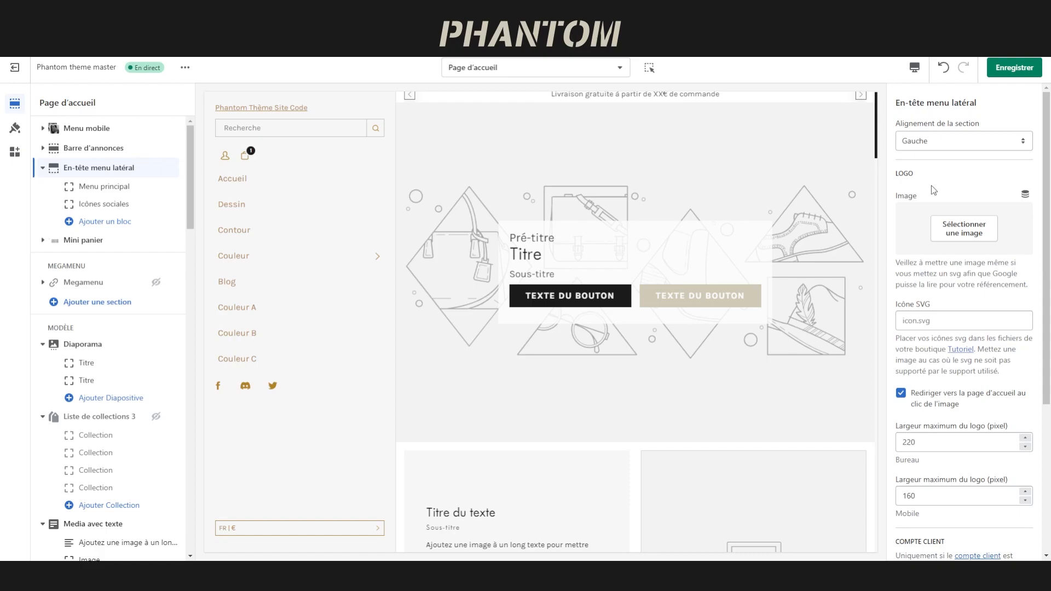
pyautogui.click(945, 142)
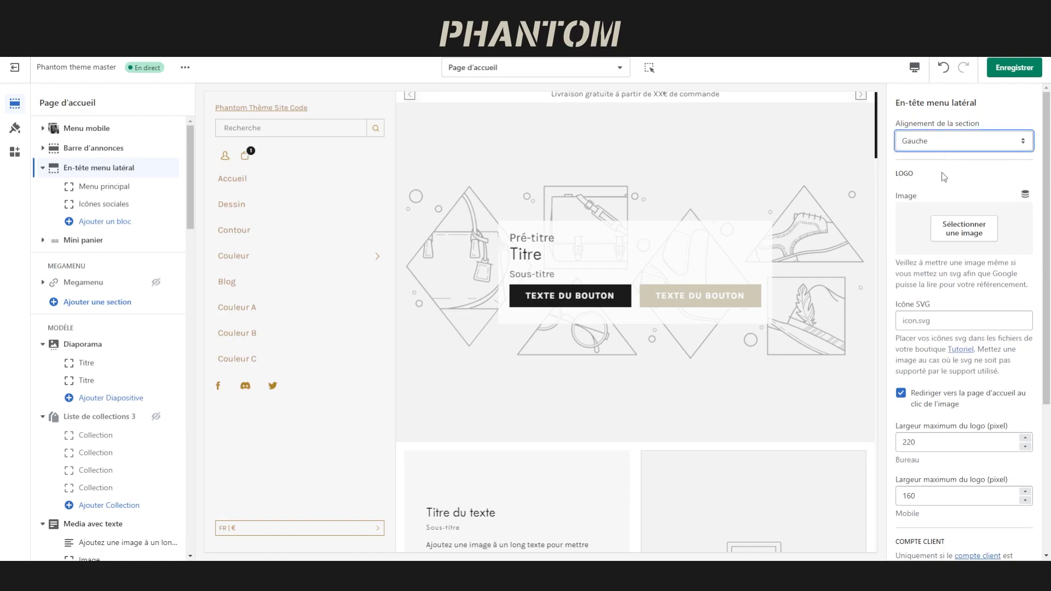
pyautogui.click(942, 173)
pyautogui.click(946, 142)
pyautogui.click(939, 166)
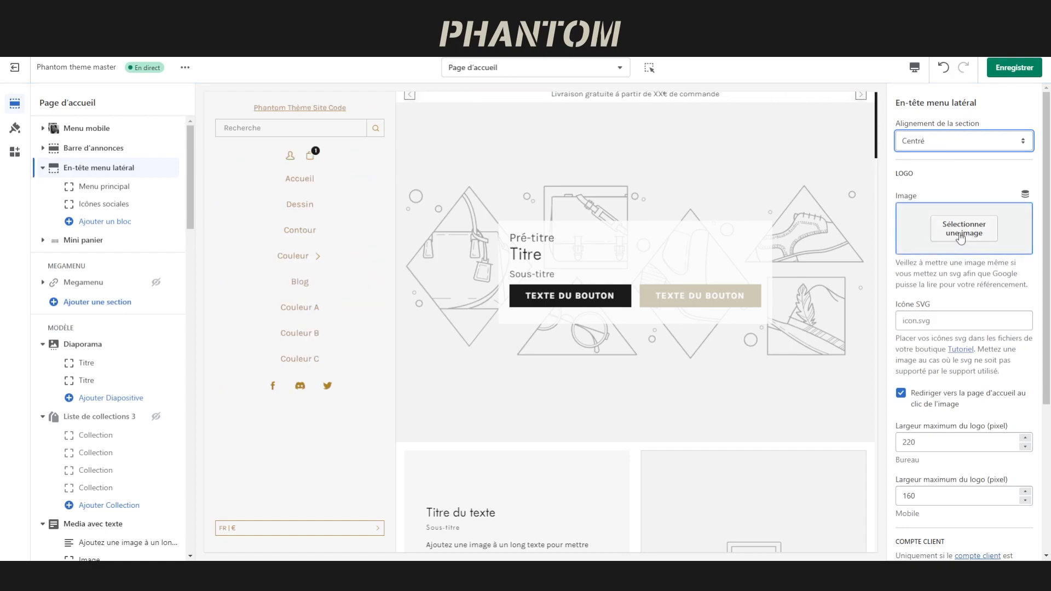
# Review the side header's logo, customer account and colour settings and the block types that can be added to it.
pyautogui.scroll(-3, 961, 236)
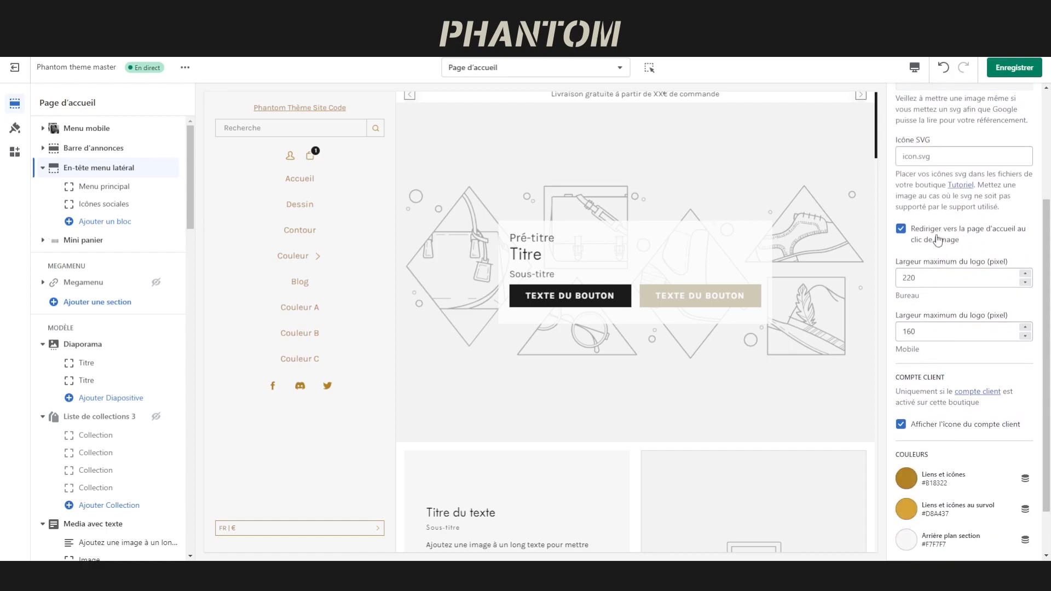
pyautogui.scroll(-1, 938, 240)
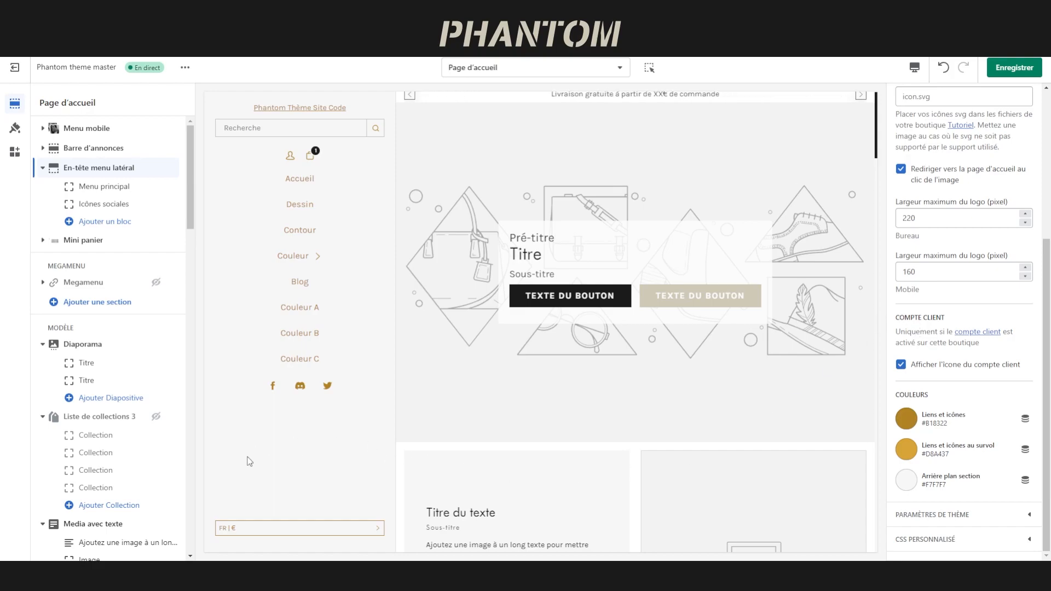
pyautogui.click(110, 223)
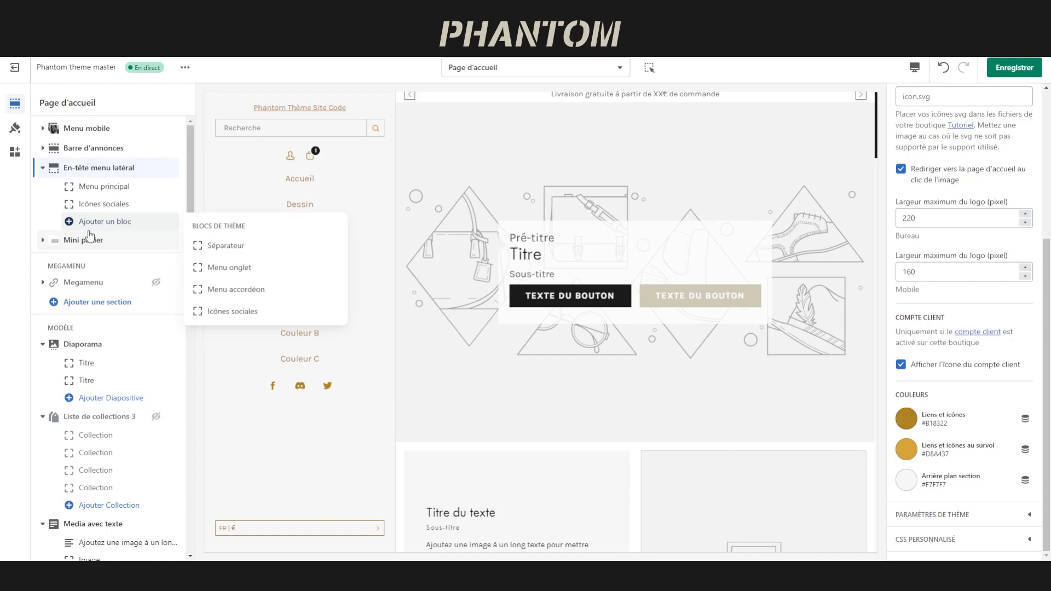
pyautogui.click(14, 210)
# Check the Couleur submenu in the side menu preview and return to the main menu level.
pyautogui.click(323, 258)
pyautogui.click(322, 212)
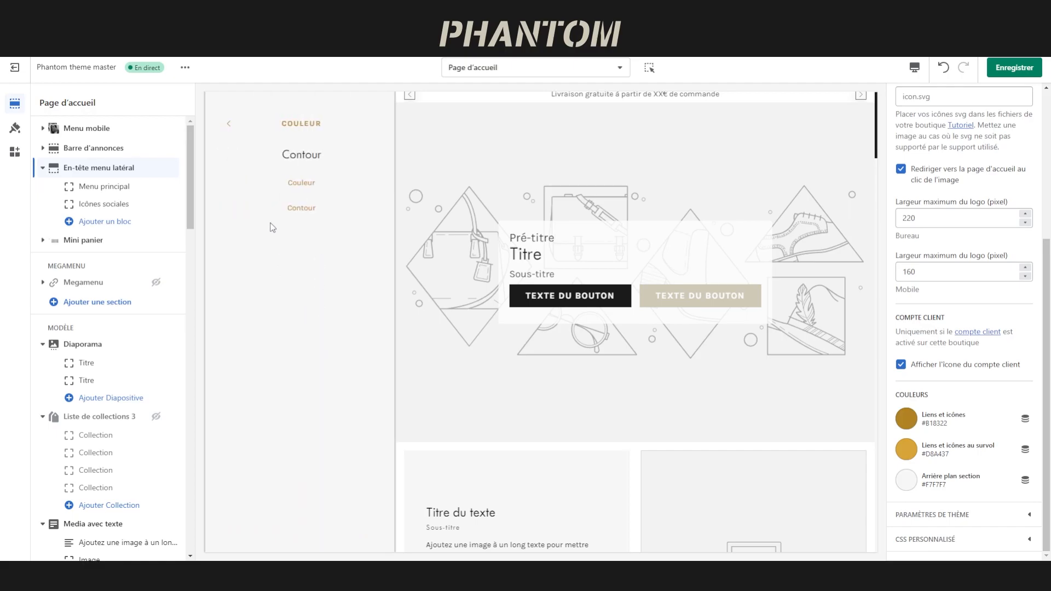
pyautogui.click(231, 124)
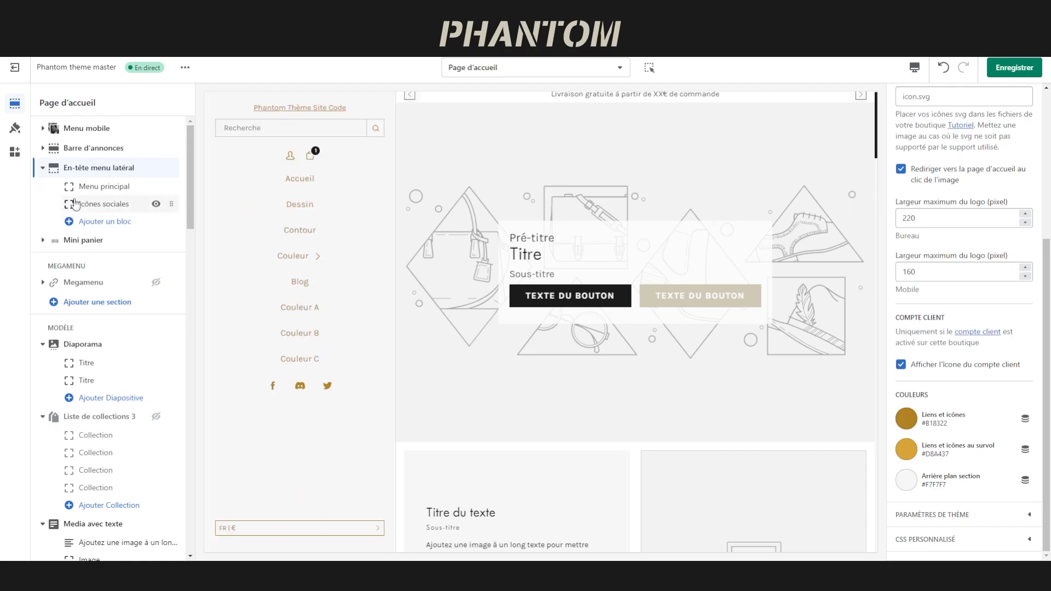
# Examine the Menu principal block's settings, including the background image options for its main links.
pyautogui.click(104, 186)
pyautogui.scroll(-2, 945, 240)
pyautogui.scroll(-3, 944, 241)
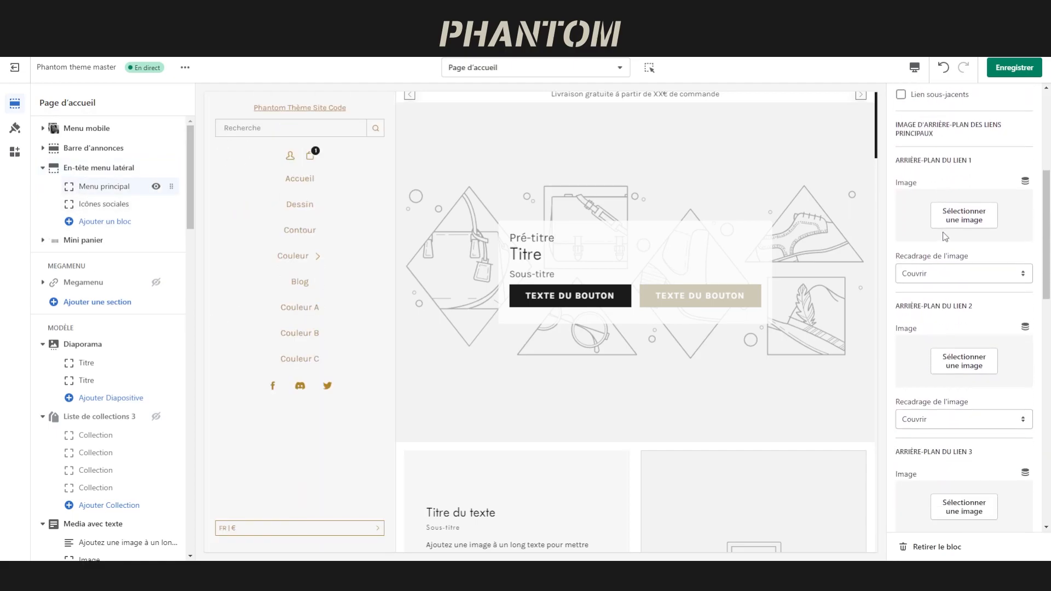